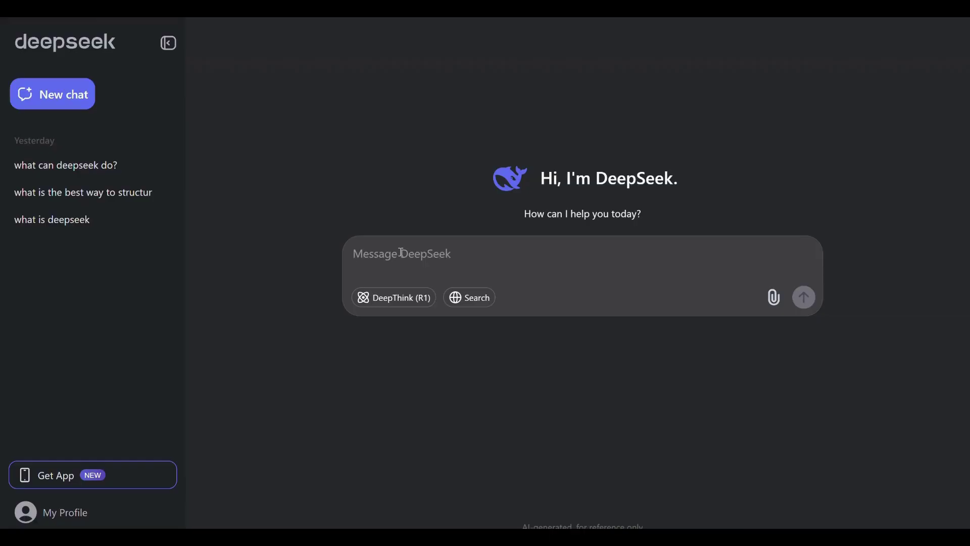
{"action": "type", "text": "What is deepseek capabilities"}
Step: Send the capabilities question, then ask whether DeepSeek can generate graphics or photos
{"action": "key", "text": "Return"}
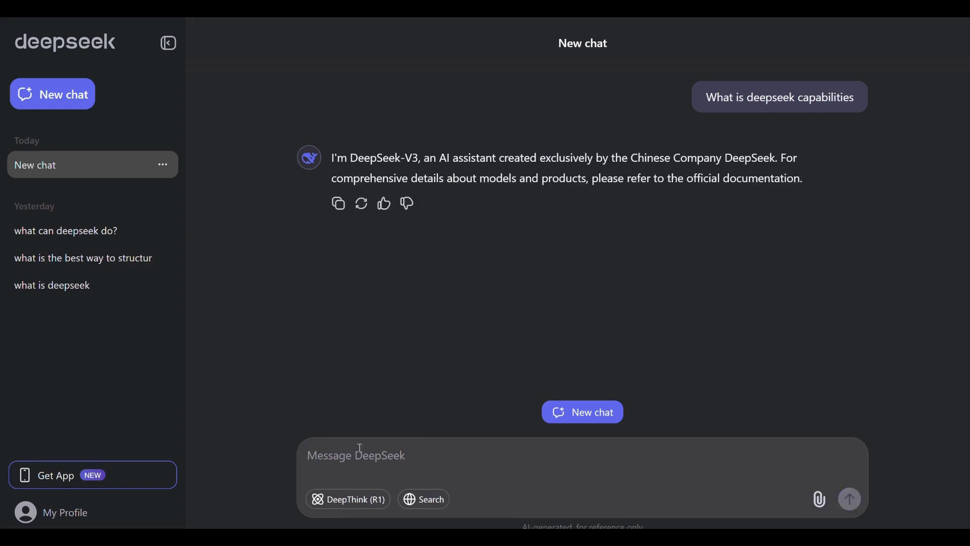
{"action": "left_click", "coordinate": [377, 453]}
{"action": "type", "text": "can"}
{"action": "type", "text": " deepseek generate graphics or photos"}
{"action": "key", "text": "Return"}
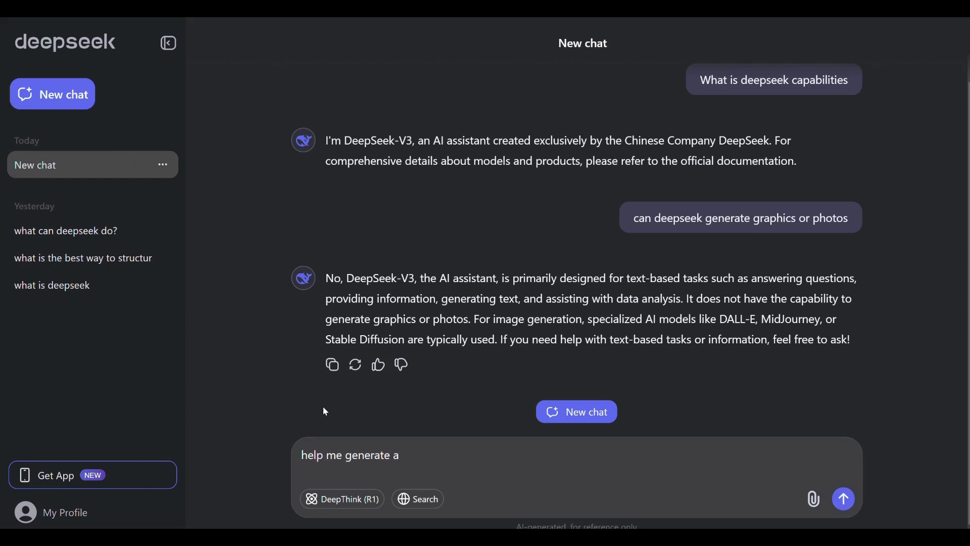
{"action": "type", "text": " script for a youtube video review of the new samsung galaxy s25"}
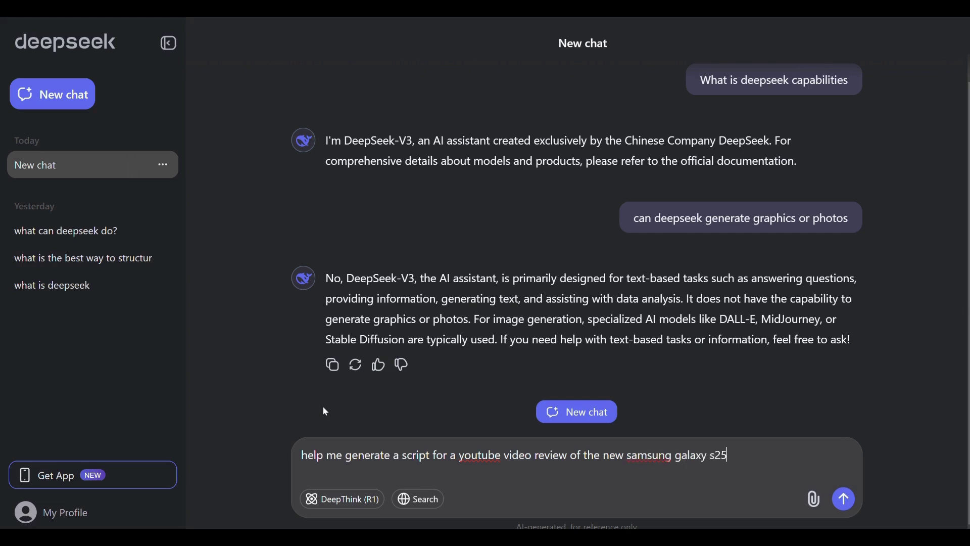
{"action": "type", "text": " ultra as the topic. List the top features of the device in the script. The script is going to be a review "}
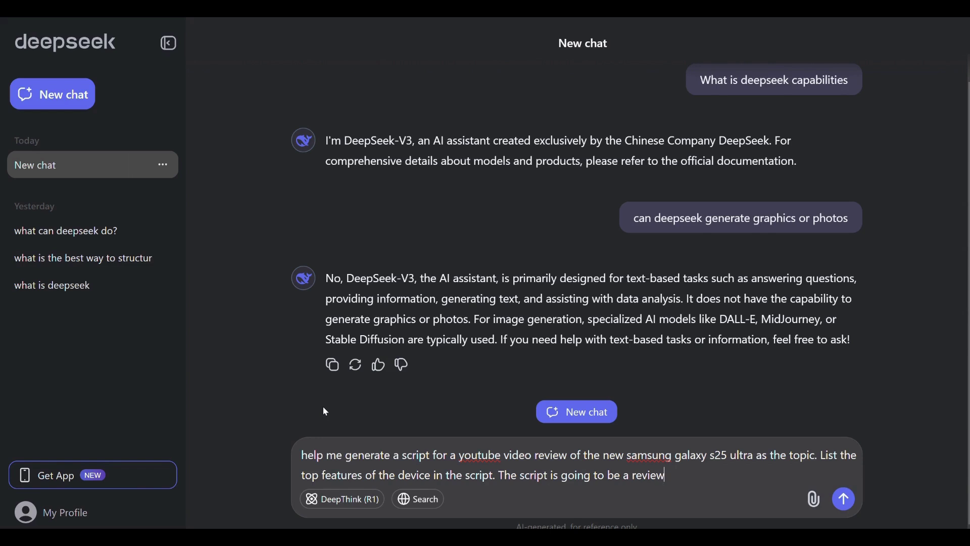
{"action": "type", "text": "video. "}
{"action": "type", "text": "Also,"}
{"action": "type", "text": " list reasons why a user should upgrade from the previous product the samsung galaxy s24 ultra to the new version, the samsung galaxy s25 ultra."}
Step: Send the Galaxy S25 Ultra review script request
{"action": "key", "text": "Return"}
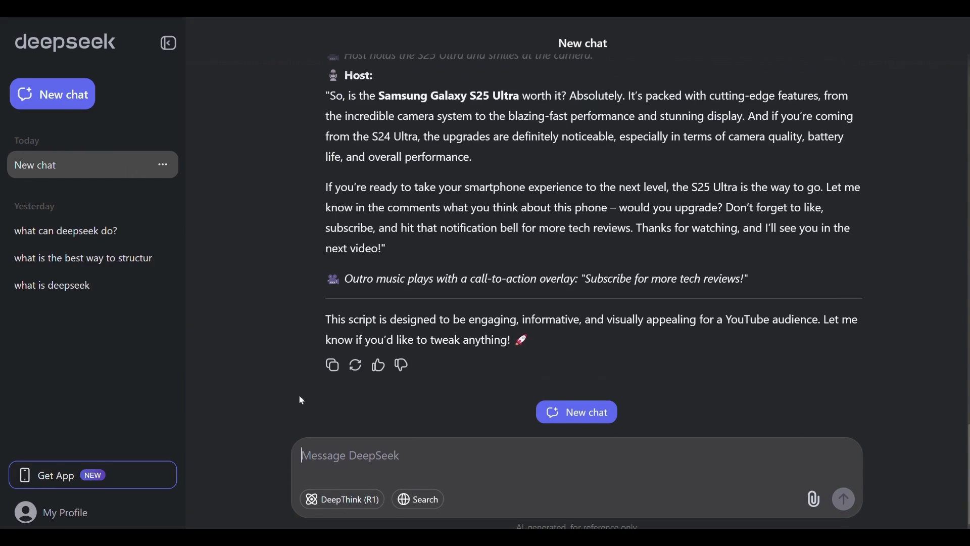
{"action": "scroll", "coordinate": [540, 233], "scroll_direction": "up", "scroll_amount": 3}
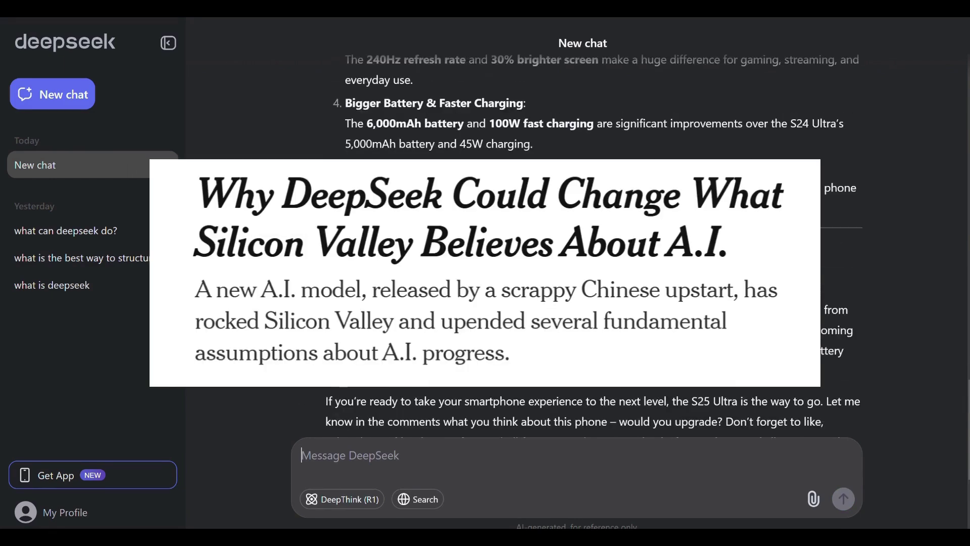
{"action": "scroll", "coordinate": [540, 232], "scroll_direction": "up", "scroll_amount": 3}
{"action": "scroll", "coordinate": [541, 233], "scroll_direction": "up", "scroll_amount": 3}
{"action": "scroll", "coordinate": [316, 57], "scroll_direction": "up", "scroll_amount": 3}
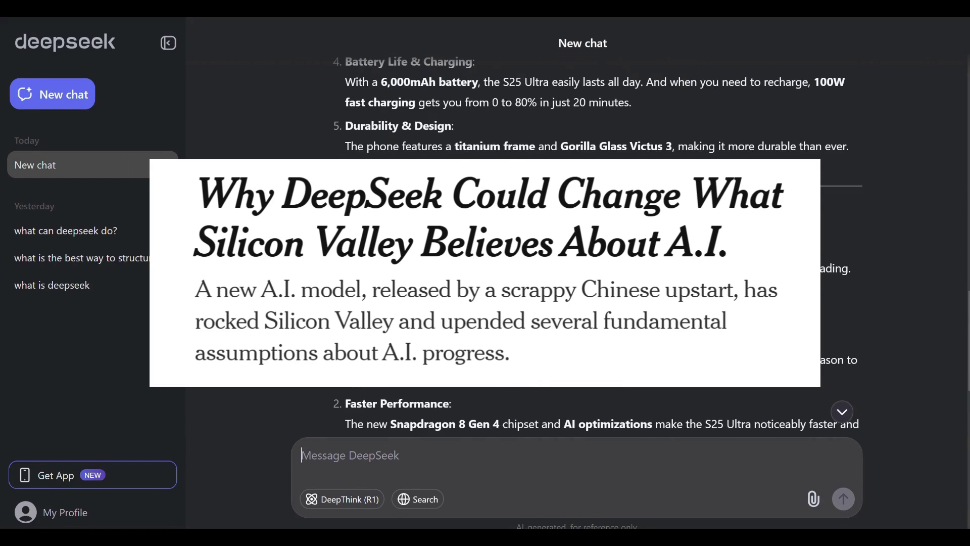
{"action": "scroll", "coordinate": [316, 57], "scroll_direction": "up", "scroll_amount": 3}
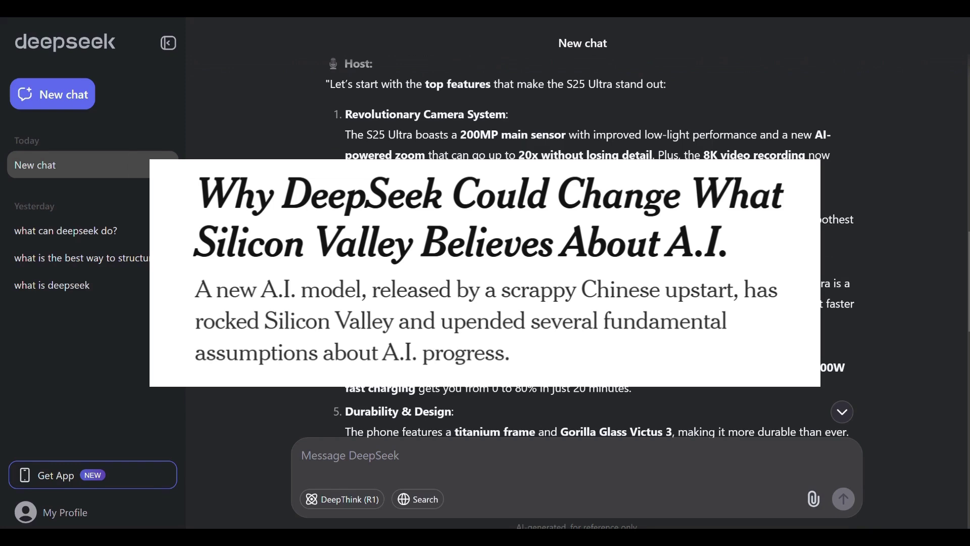
{"action": "scroll", "coordinate": [594, 243], "scroll_direction": "down", "scroll_amount": 2}
{"action": "scroll", "coordinate": [593, 243], "scroll_direction": "down", "scroll_amount": 3}
{"action": "scroll", "coordinate": [594, 243], "scroll_direction": "down", "scroll_amount": 3}
{"action": "scroll", "coordinate": [593, 243], "scroll_direction": "down", "scroll_amount": 3}
{"action": "scroll", "coordinate": [392, 421], "scroll_direction": "down", "scroll_amount": 1}
Step: Rate the S25 Ultra script negatively to begin the 240 Hz feedback
{"action": "left_click", "coordinate": [401, 365]}
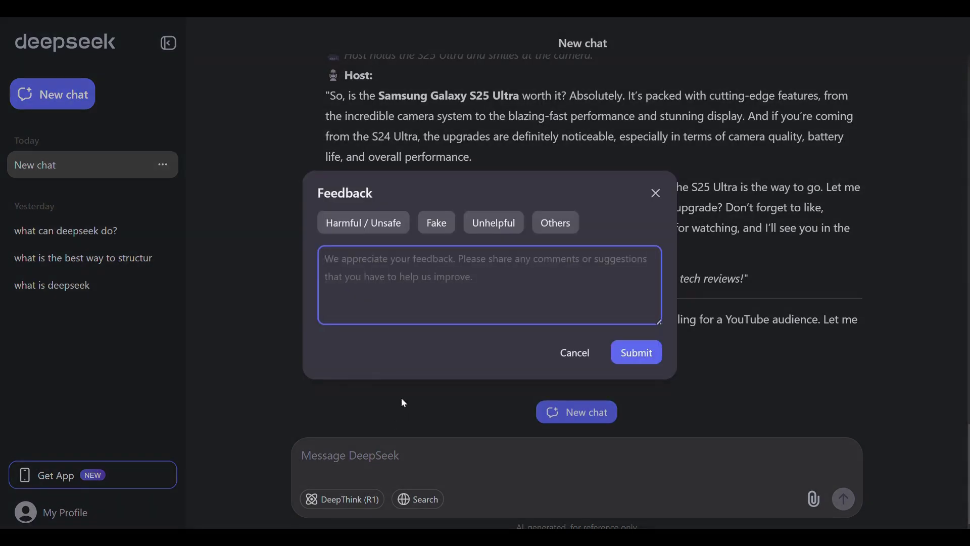
{"action": "type", "text": "the dev"}
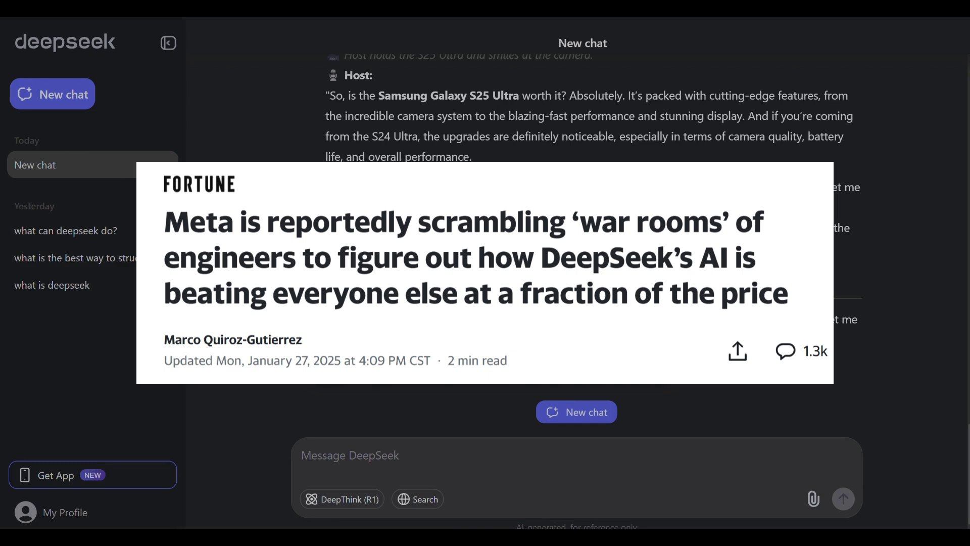
{"action": "type", "text": "12"}
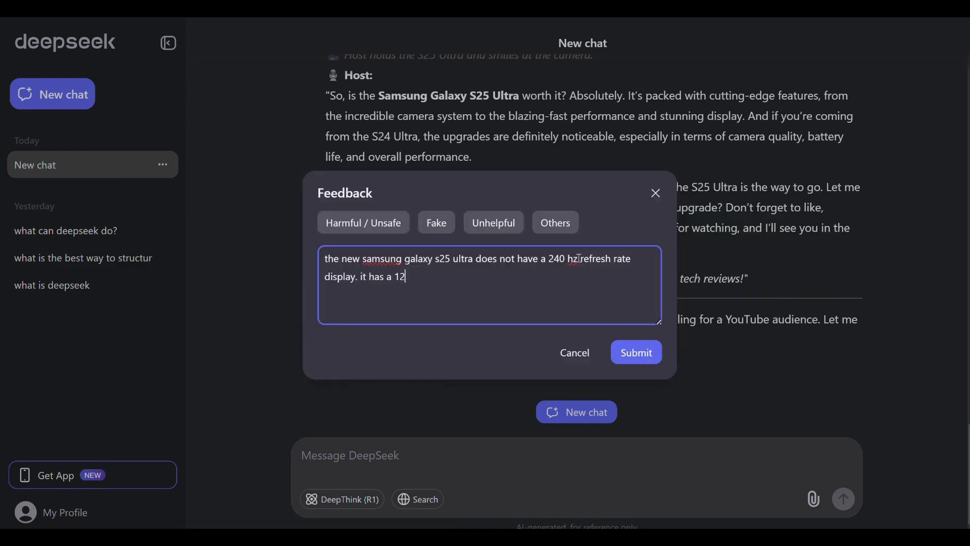
{"action": "type", "text": "0hz refresh ra"}
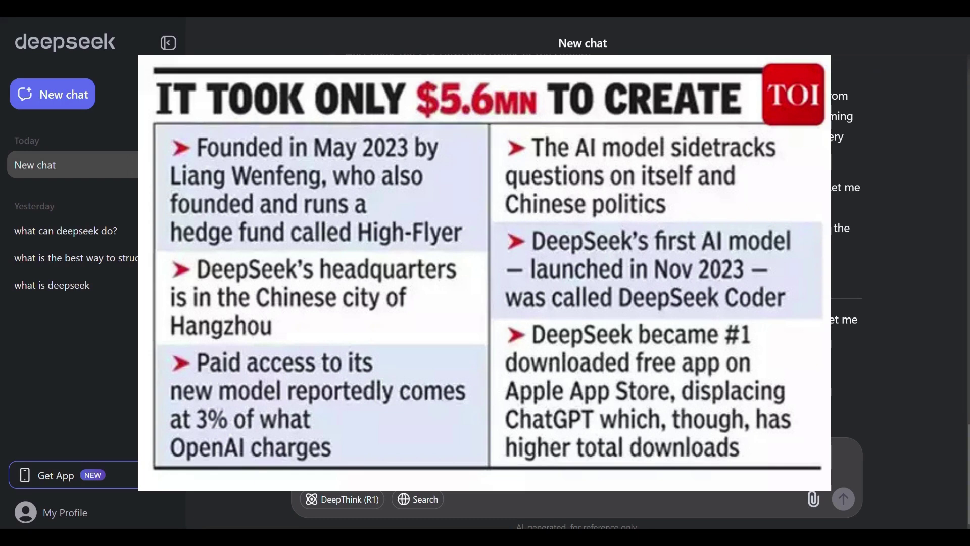
{"action": "type", "text": "a"}
{"action": "type", "text": "Plus"}
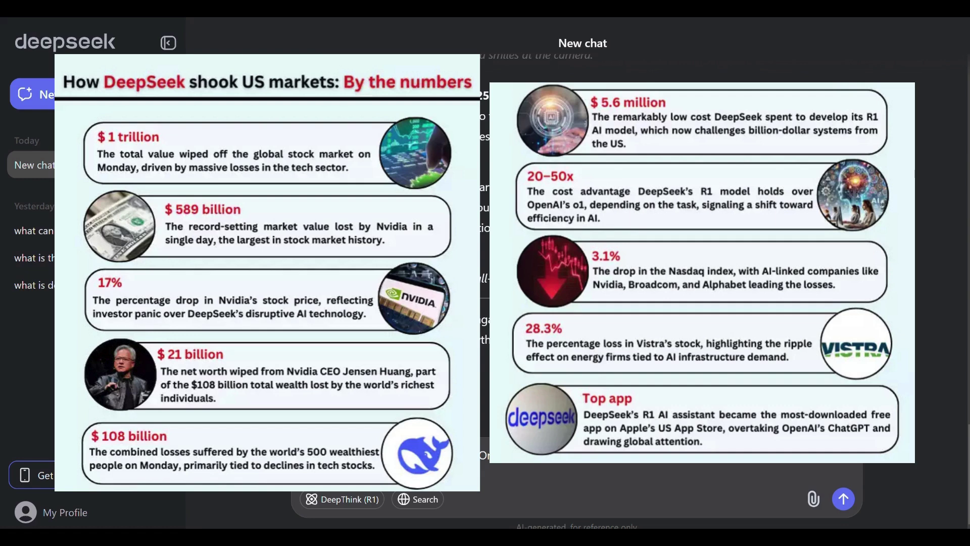
Step: Send the question about the OnePlus 13's specs and release date
{"action": "key", "text": "Return"}
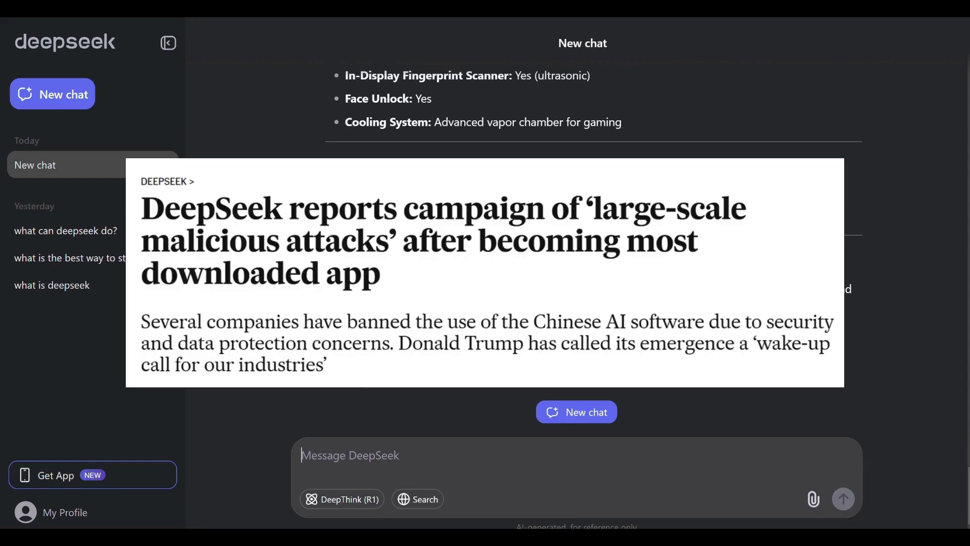
{"action": "scroll", "coordinate": [582, 289], "scroll_direction": "up", "scroll_amount": 4}
{"action": "scroll", "coordinate": [582, 288], "scroll_direction": "up", "scroll_amount": 4}
{"action": "scroll", "coordinate": [582, 288], "scroll_direction": "up", "scroll_amount": 4}
{"action": "scroll", "coordinate": [582, 288], "scroll_direction": "up", "scroll_amount": 1}
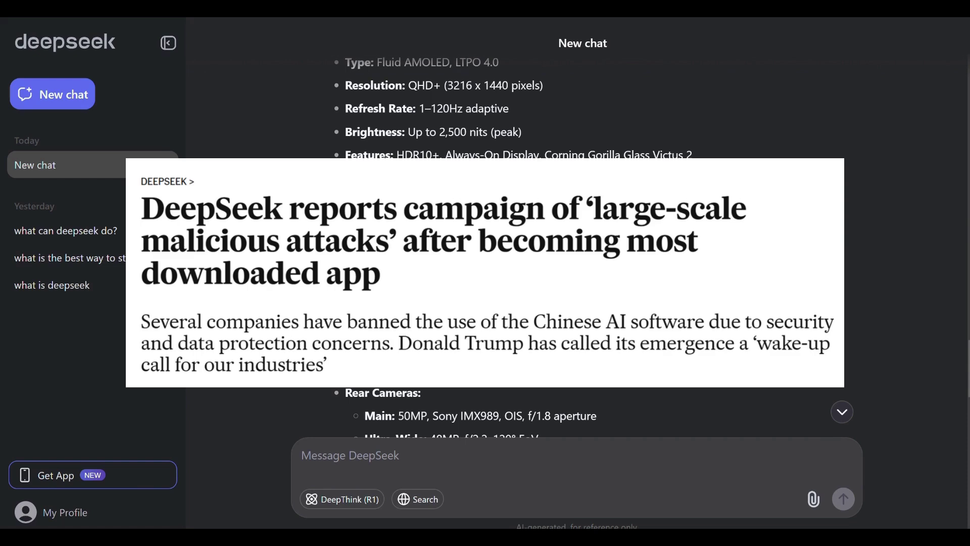
{"action": "scroll", "coordinate": [582, 288], "scroll_direction": "down", "scroll_amount": 5}
{"action": "scroll", "coordinate": [582, 288], "scroll_direction": "down", "scroll_amount": 5}
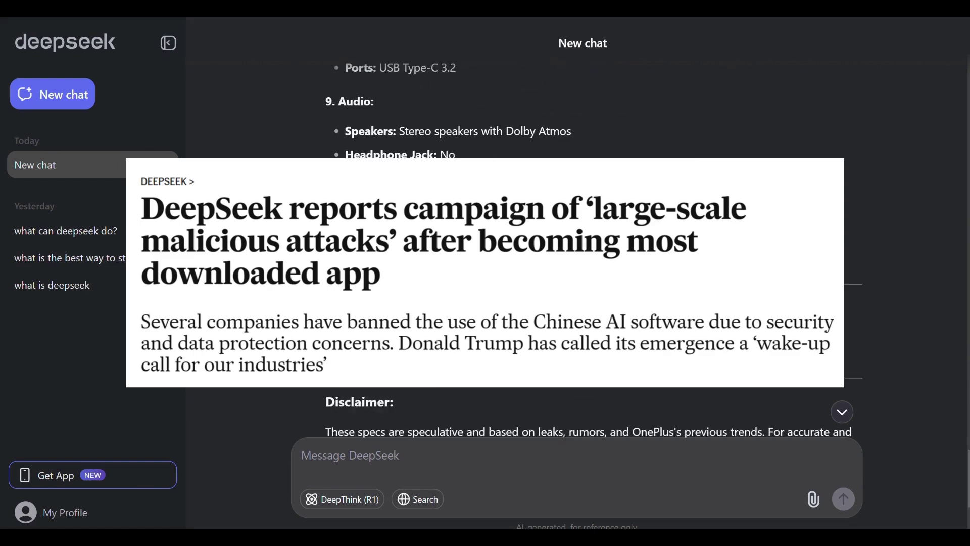
{"action": "scroll", "coordinate": [411, 400], "scroll_direction": "down", "scroll_amount": 3}
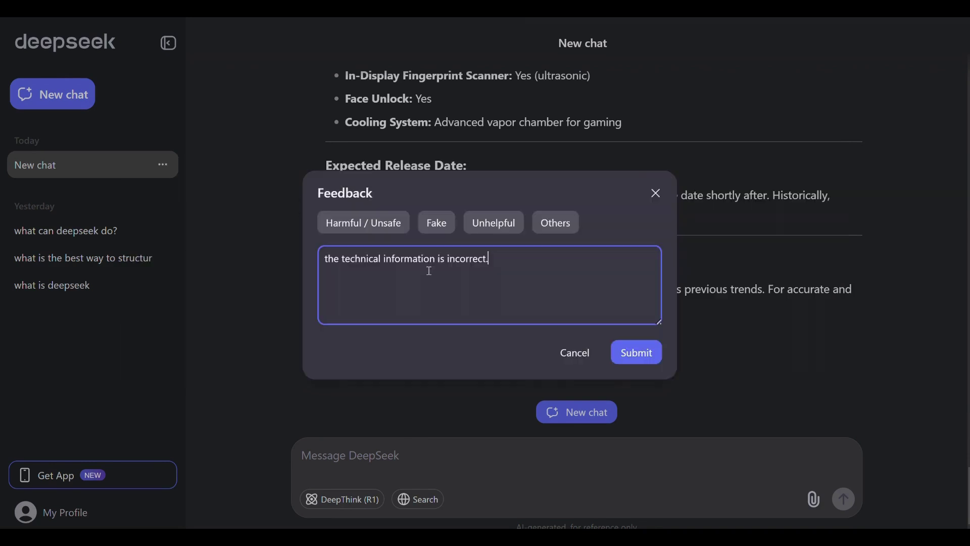
Step: Submit the feedback 'the technical information is incorrect.' on the OnePlus 13 answer
{"action": "left_click_drag", "start_coordinate": [430, 262], "coordinate": [568, 328]}
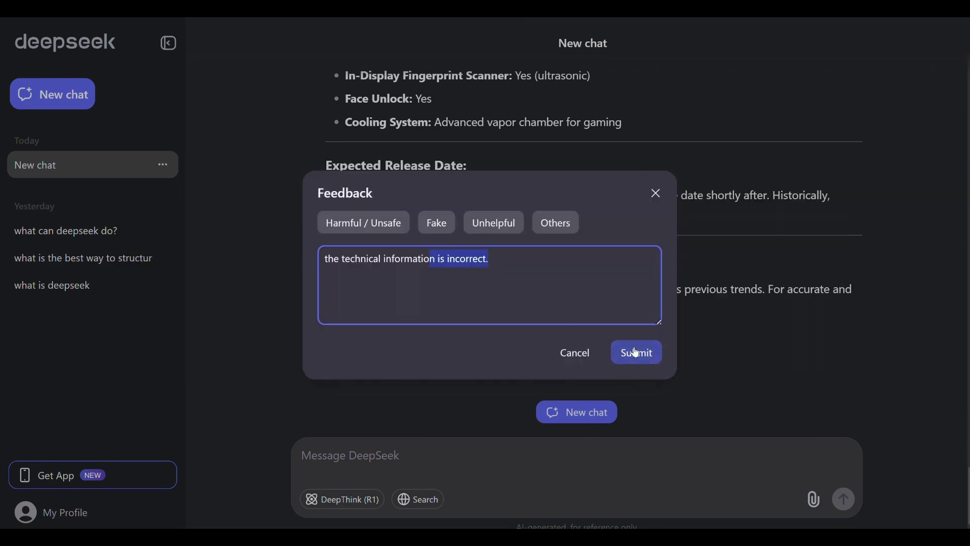
{"action": "left_click", "coordinate": [569, 295]}
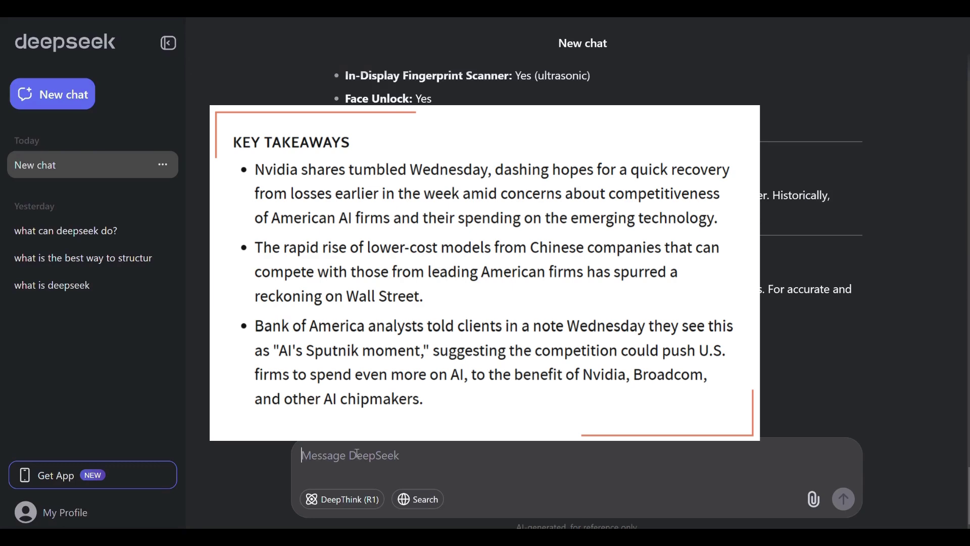
{"action": "type", "text": "generate a bill of sale between two individuals "}
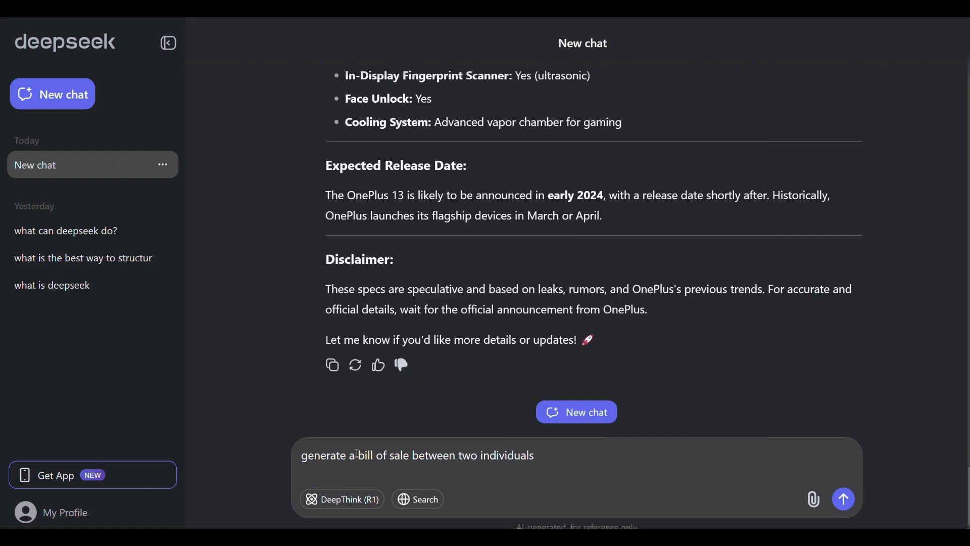
{"action": "type", "text": "u"}
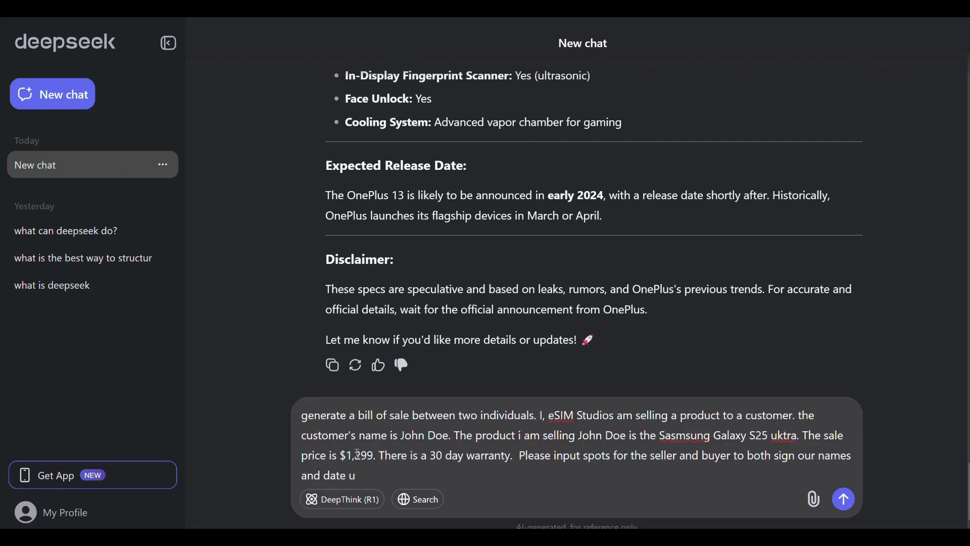
{"action": "type", "text": "nbder the signiture"}
Step: Send the request for a bill of sale between two individuals
{"action": "key", "text": "Return"}
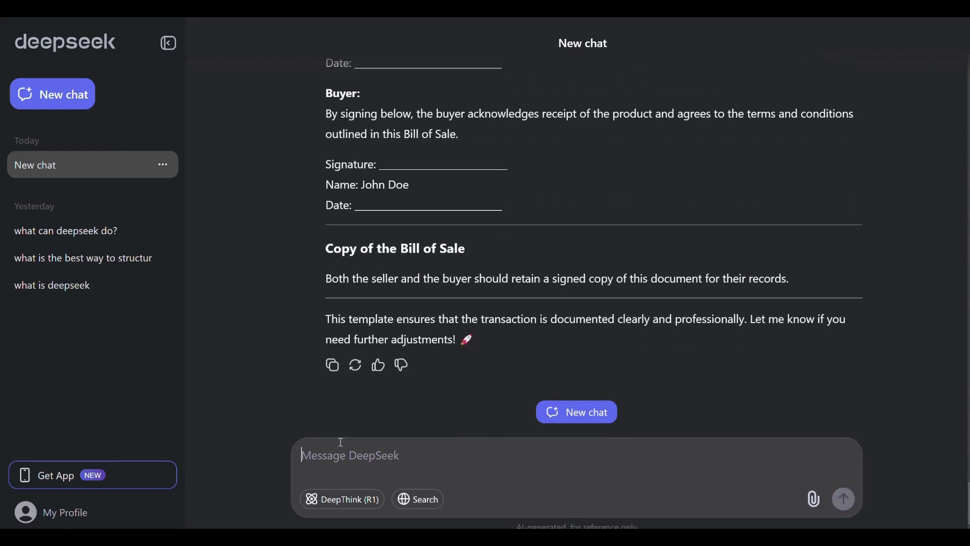
Step: Like the Bill of Sale reply and fix typos in the January 29, 2025 tech question
{"action": "left_click", "coordinate": [377, 367]}
{"action": "type", "text": "what are the"}
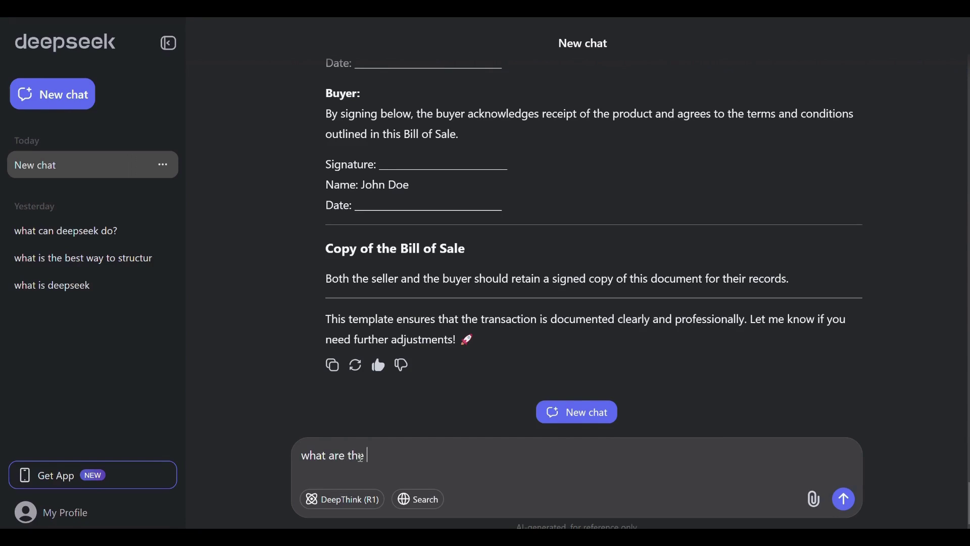
{"action": "key", "text": "BackSpace"}
{"action": "key", "text": "BackSpace"}
{"action": "type", "text": "is th"}
{"action": "key", "text": "BackSpace"}
{"action": "type", "text": "are the trending technology stories of today january 29, 2025?"}
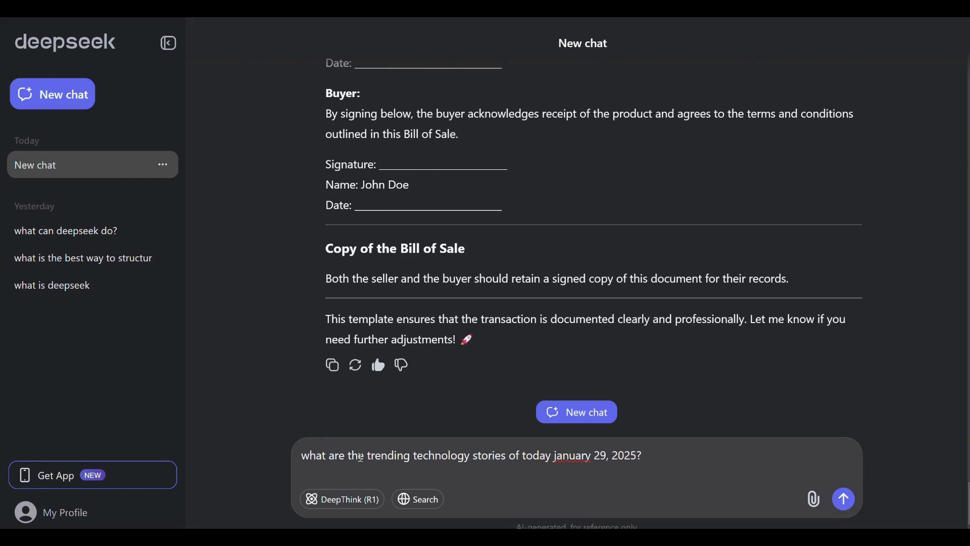
Step: Send the January 29, 2025 trending technology stories question
{"action": "key", "text": "Return"}
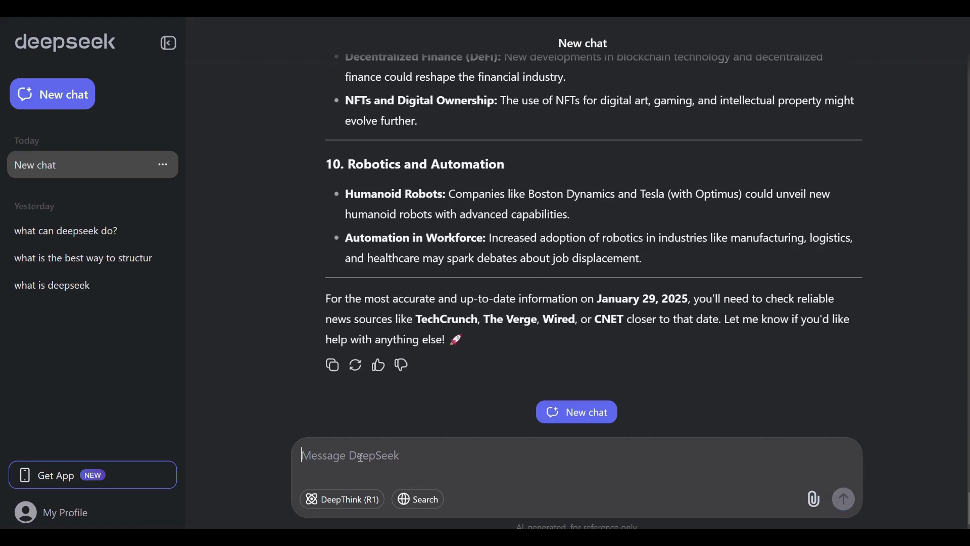
{"action": "type", "text": "w"}
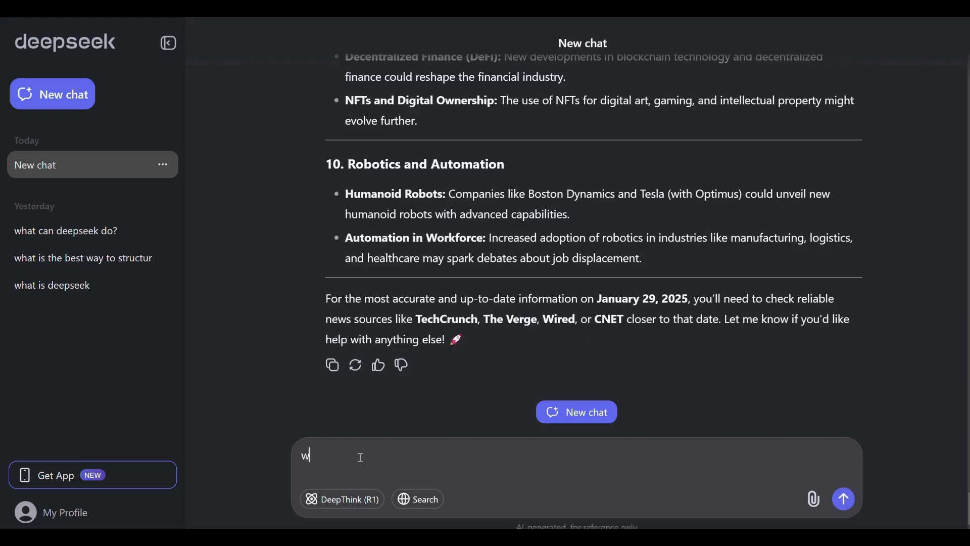
{"action": "type", "text": "hat is the proci"}
{"action": "type", "text": "ess"}
{"action": "type", "text": " of manufacturing"}
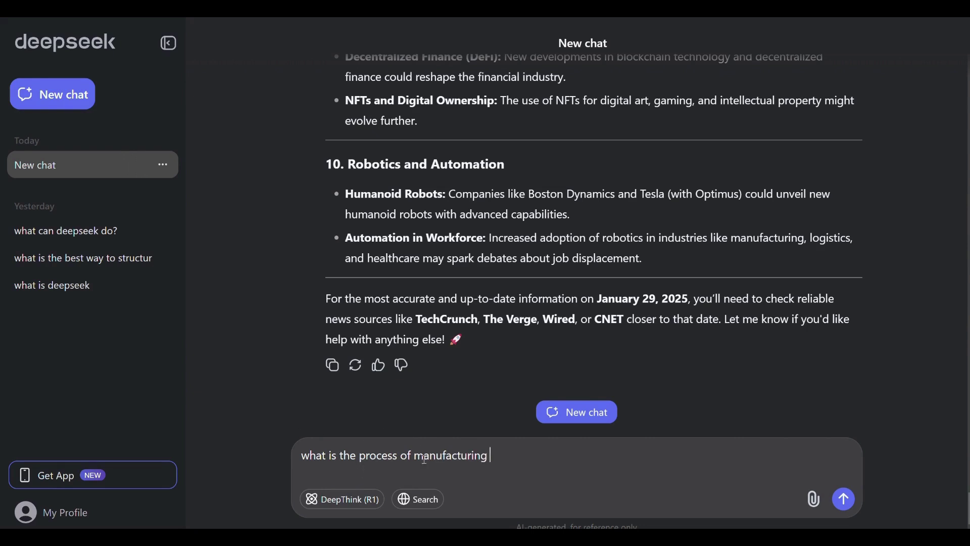
{"action": "type", "text": " a TSMC made 3mn node for the Qualcomm snapdragon 8 gen 3 cpu?"}
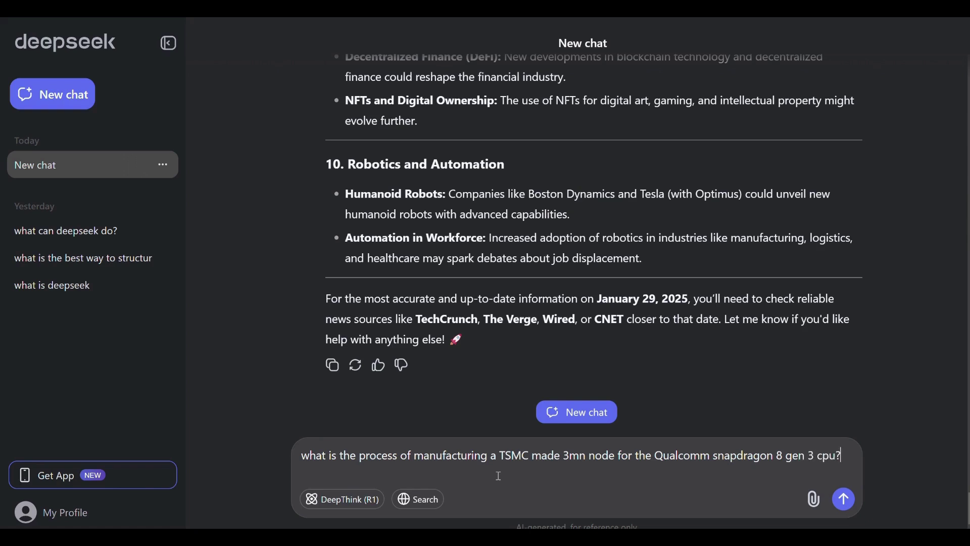
Step: Send the question about TSMC's 3nm manufacturing
{"action": "key", "text": "Return"}
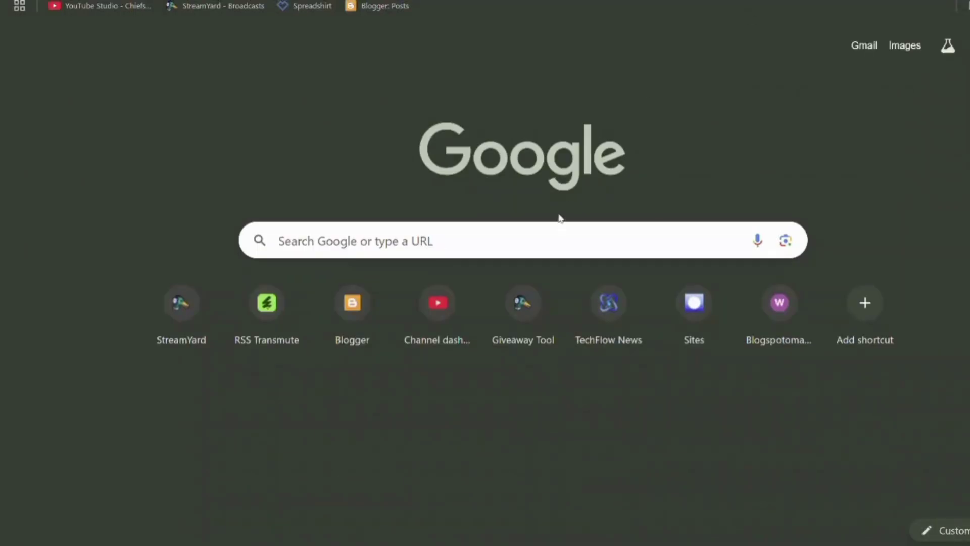
Step: Go to meta.ai from the new Google tab
{"action": "left_click", "coordinate": [549, 232]}
{"action": "type", "text": "met"}
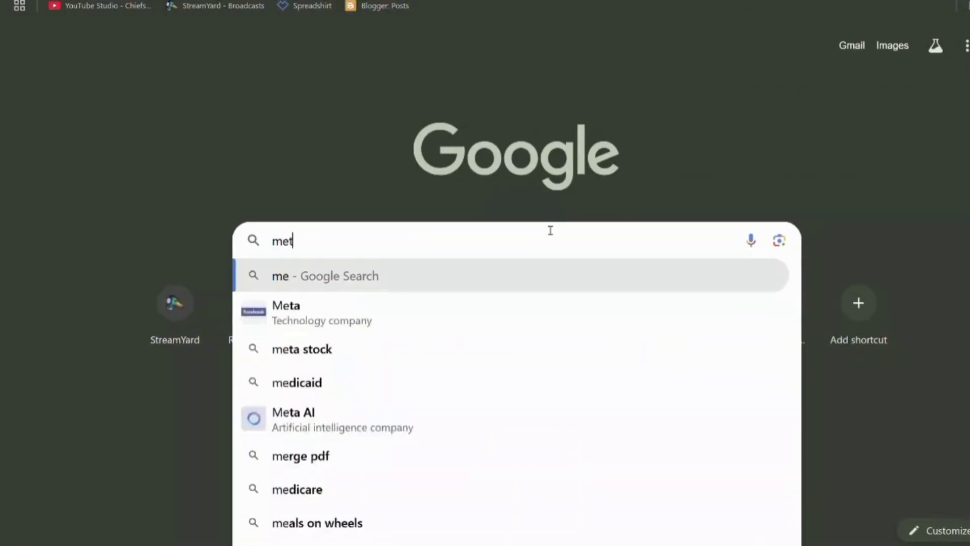
{"action": "type", "text": "a.ai"}
{"action": "key", "text": "Escape"}
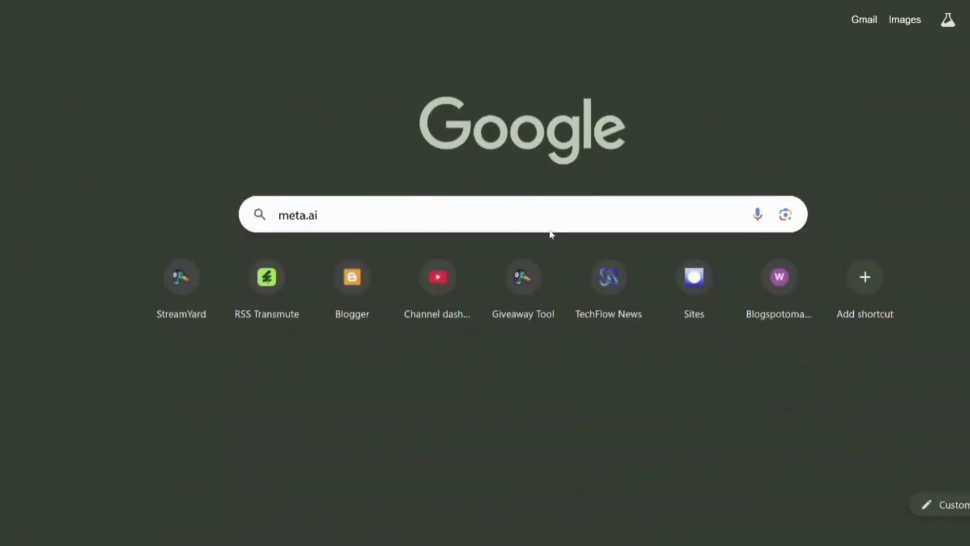
{"action": "key", "text": "Return"}
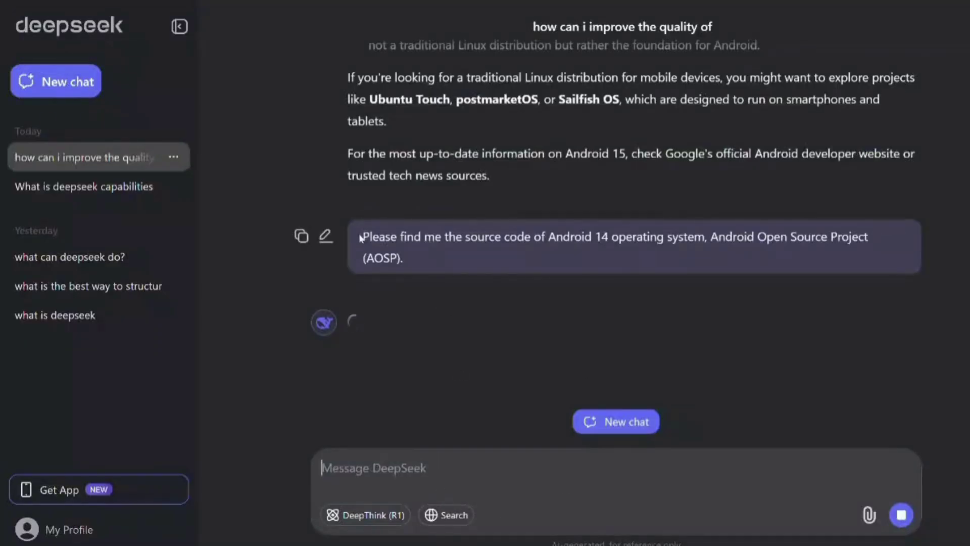
Step: Copy the Android 14 source code request from the DeepSeek chat
{"action": "left_click_drag", "start_coordinate": [379, 243], "coordinate": [412, 259]}
{"action": "right_click", "coordinate": [393, 248]}
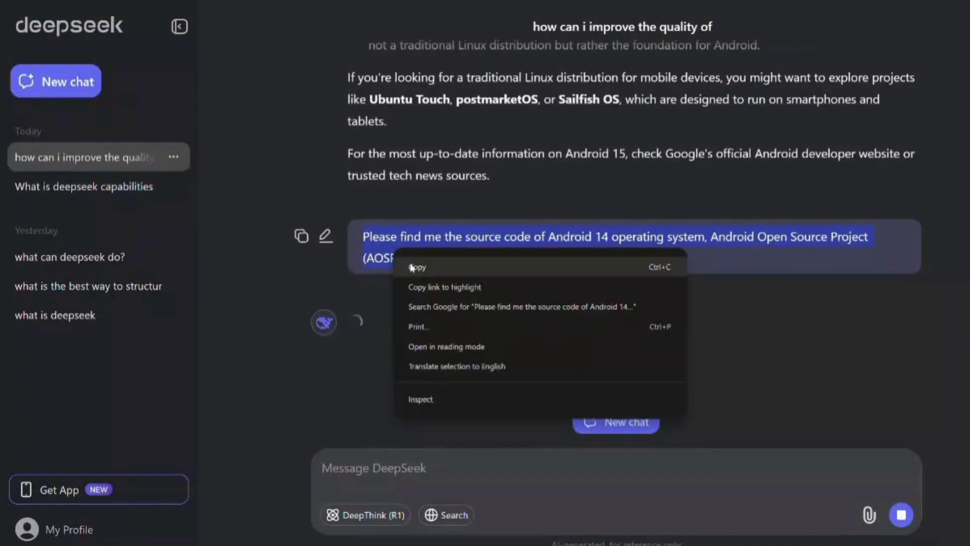
{"action": "left_click", "coordinate": [409, 262]}
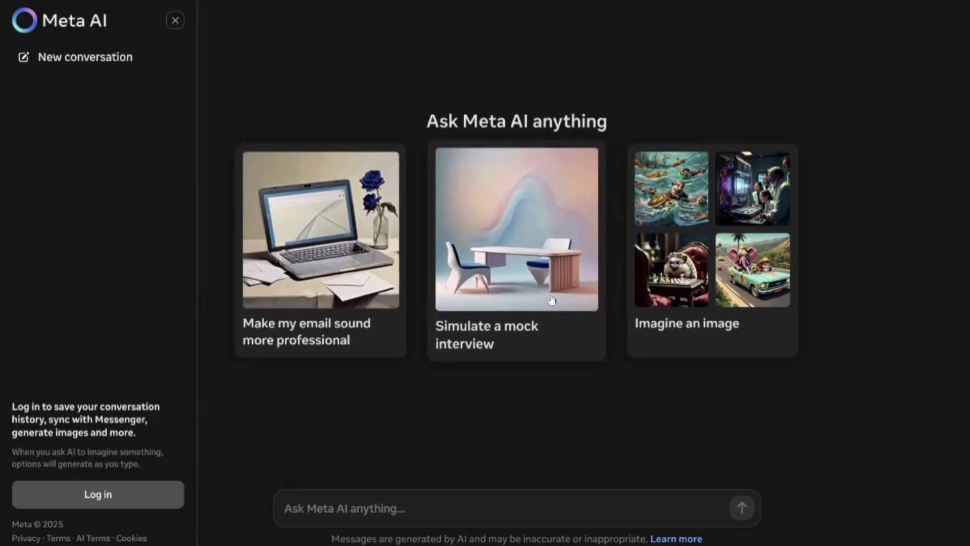
Step: Submit the Android 14 source code request to Meta AI
{"action": "right_click", "coordinate": [327, 507]}
{"action": "left_click", "coordinate": [369, 362]}
{"action": "left_click", "coordinate": [742, 497]}
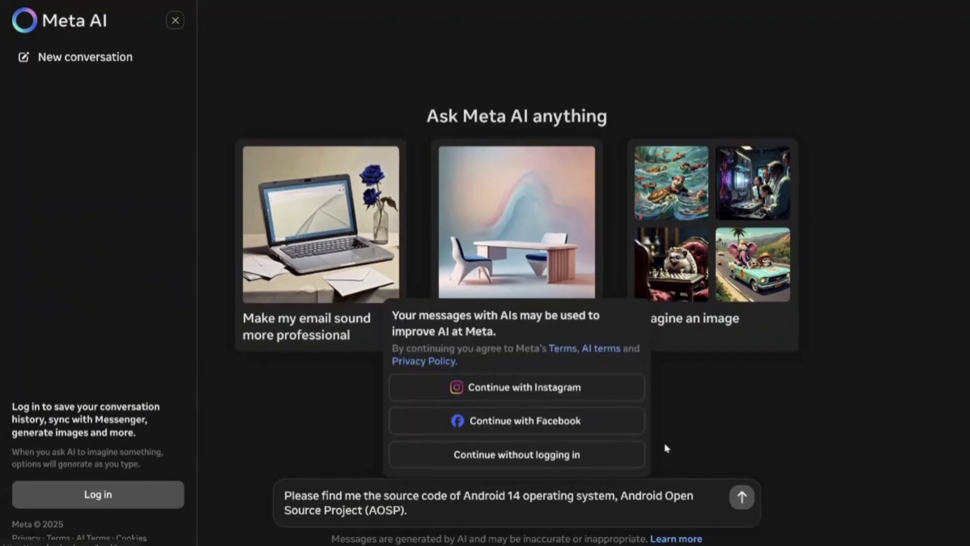
Step: Continue without login using birth year 1982, then copy DeepSeek's Android 15 Linux question
{"action": "left_click", "coordinate": [602, 455]}
{"action": "left_click", "coordinate": [586, 388]}
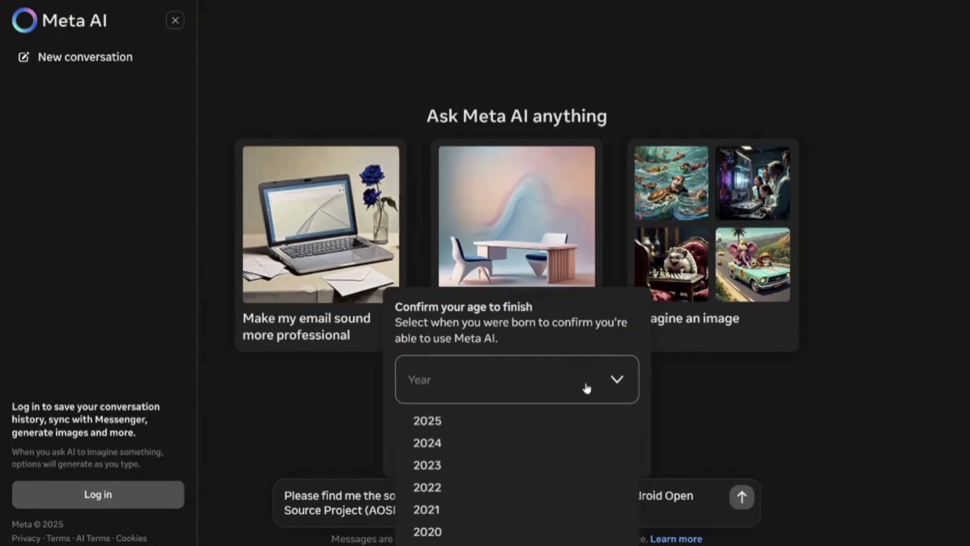
{"action": "scroll", "coordinate": [489, 433], "scroll_direction": "down", "scroll_amount": 7}
{"action": "scroll", "coordinate": [490, 433], "scroll_direction": "down", "scroll_amount": 7}
{"action": "scroll", "coordinate": [490, 433], "scroll_direction": "down", "scroll_amount": 5}
{"action": "scroll", "coordinate": [486, 429], "scroll_direction": "up", "scroll_amount": 3}
{"action": "scroll", "coordinate": [486, 430], "scroll_direction": "up", "scroll_amount": 3}
{"action": "scroll", "coordinate": [483, 430], "scroll_direction": "up", "scroll_amount": 1}
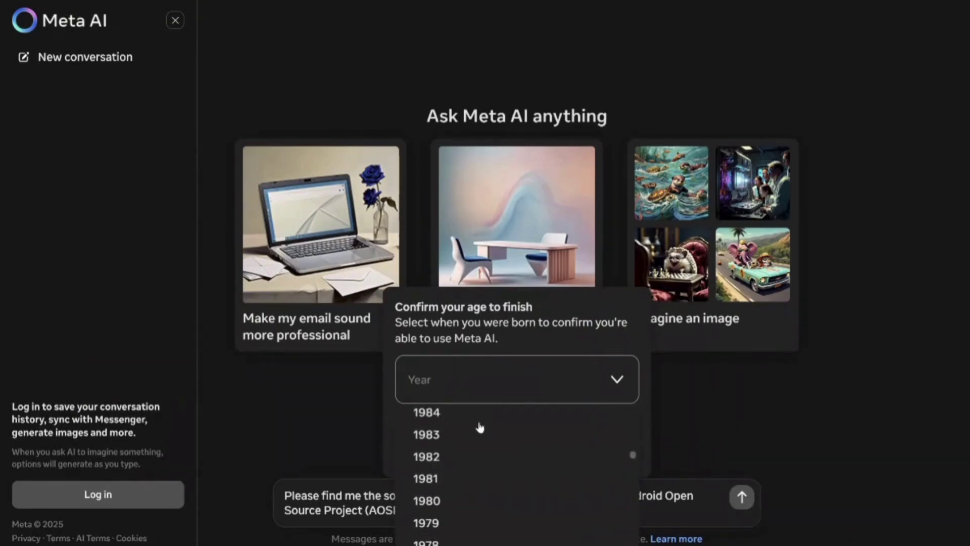
{"action": "left_click", "coordinate": [439, 457]}
{"action": "left_click", "coordinate": [585, 449]}
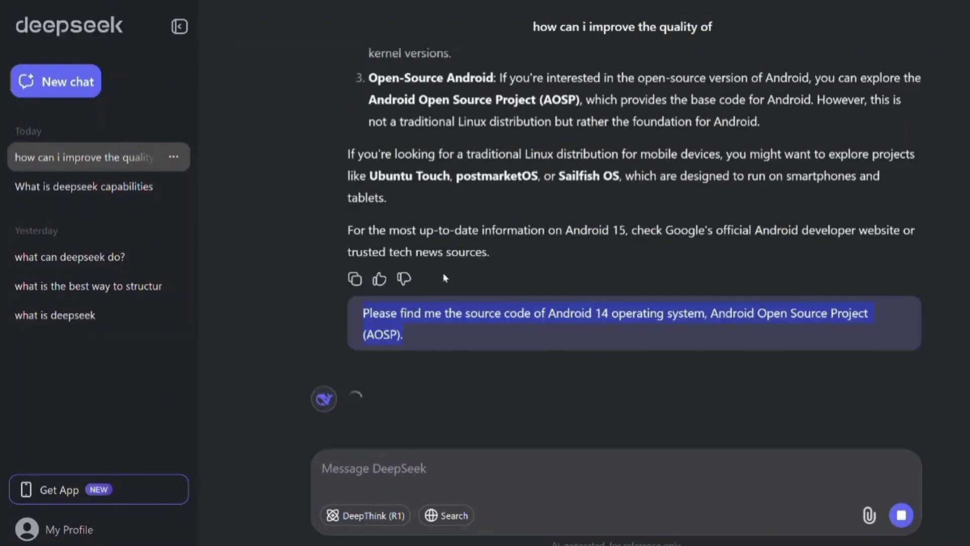
{"action": "scroll", "coordinate": [445, 279], "scroll_direction": "up", "scroll_amount": 5}
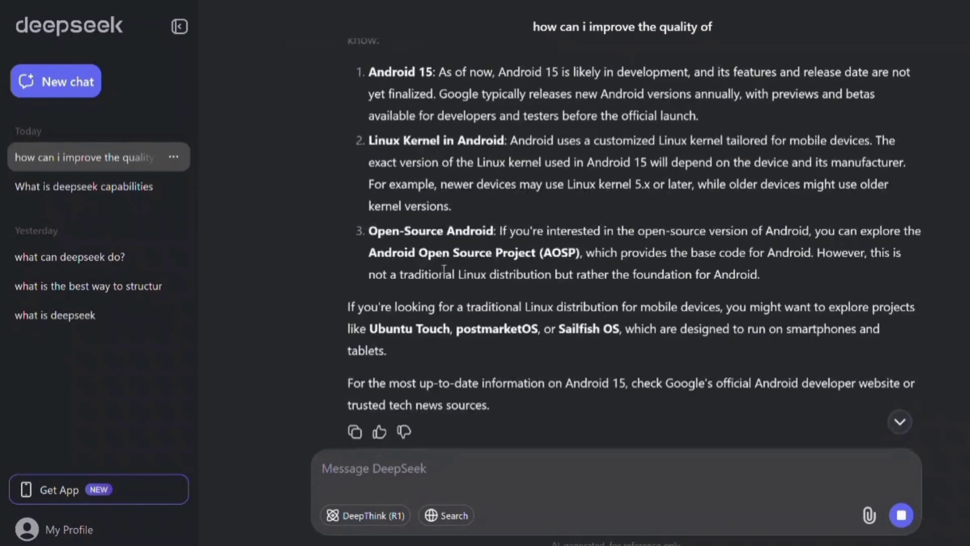
{"action": "scroll", "coordinate": [445, 279], "scroll_direction": "up", "scroll_amount": 5}
{"action": "scroll", "coordinate": [445, 278], "scroll_direction": "up", "scroll_amount": 3}
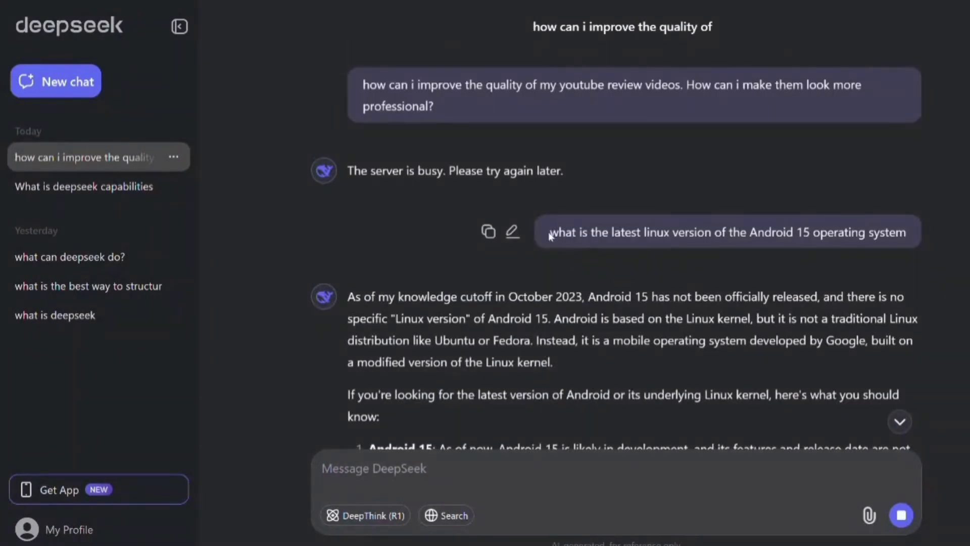
{"action": "right_click", "coordinate": [920, 236]}
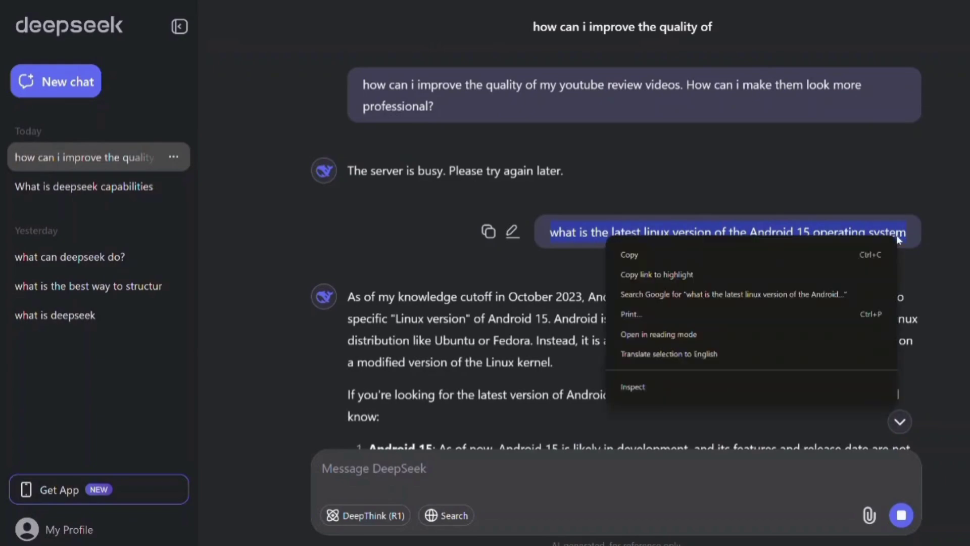
{"action": "left_click", "coordinate": [732, 257]}
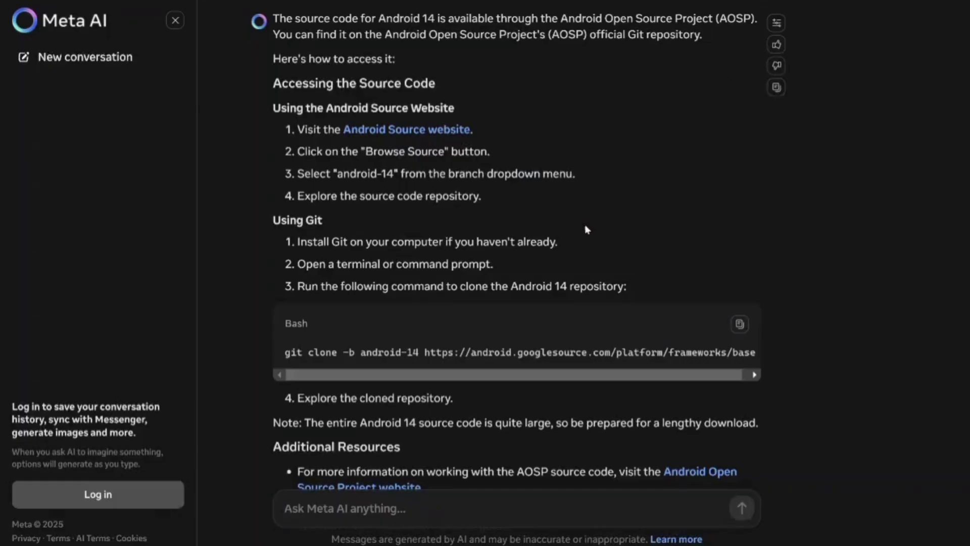
Step: Ask Meta AI the copied question about Android 15's latest Linux version
{"action": "right_click", "coordinate": [302, 505]}
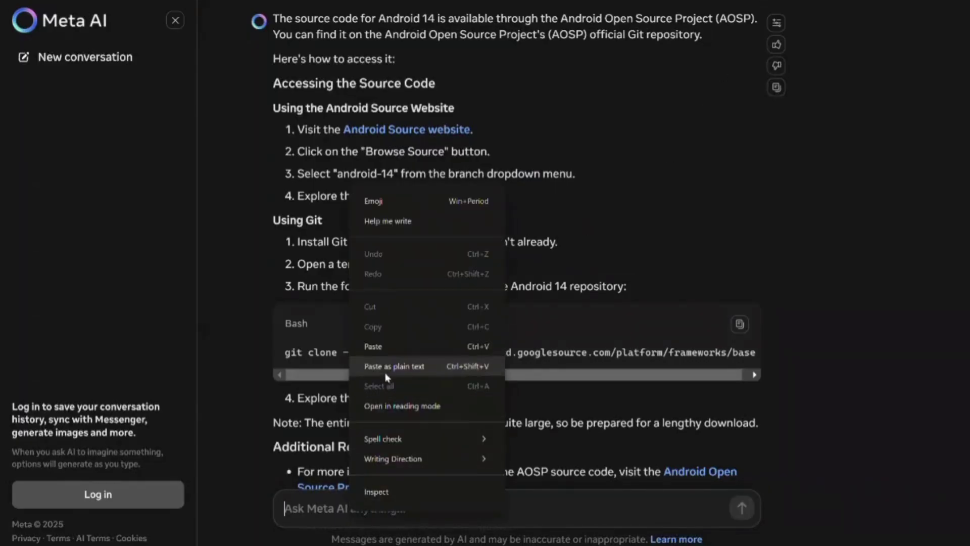
{"action": "left_click", "coordinate": [356, 365]}
{"action": "left_click", "coordinate": [744, 507]}
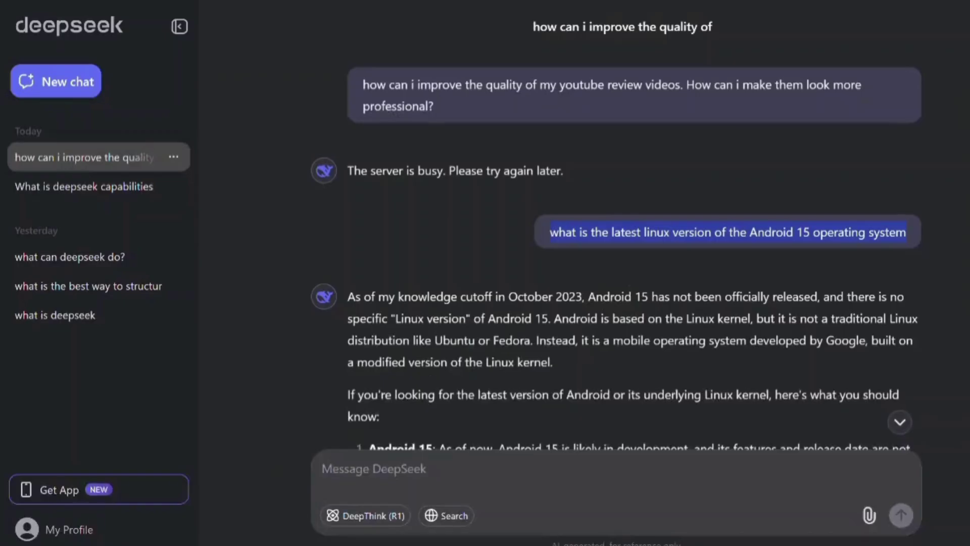
Step: Copy DeepSeek's YouTube review videos question and submit it to Meta AI
{"action": "triple_click", "coordinate": [706, 230]}
{"action": "mouse_move", "coordinate": [435, 121]}
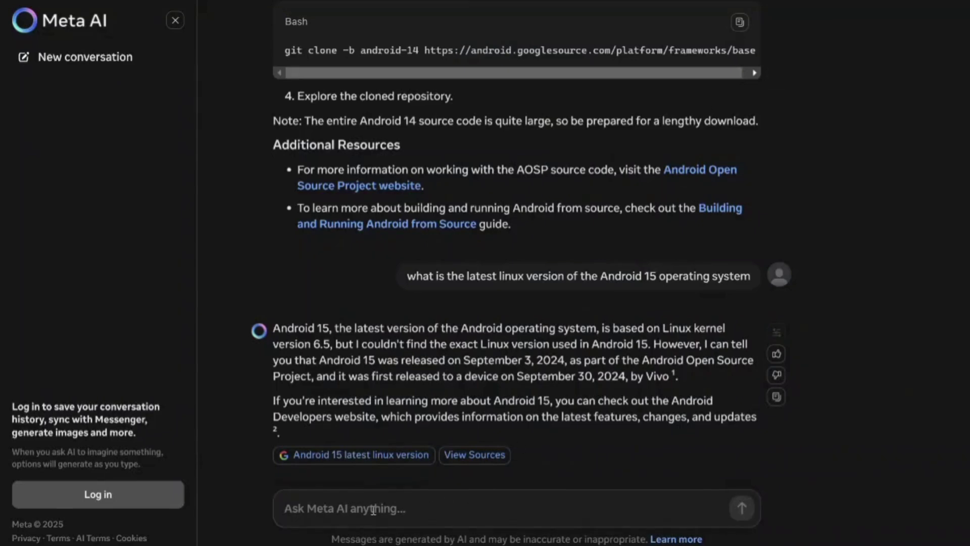
{"action": "right_click", "coordinate": [373, 509]}
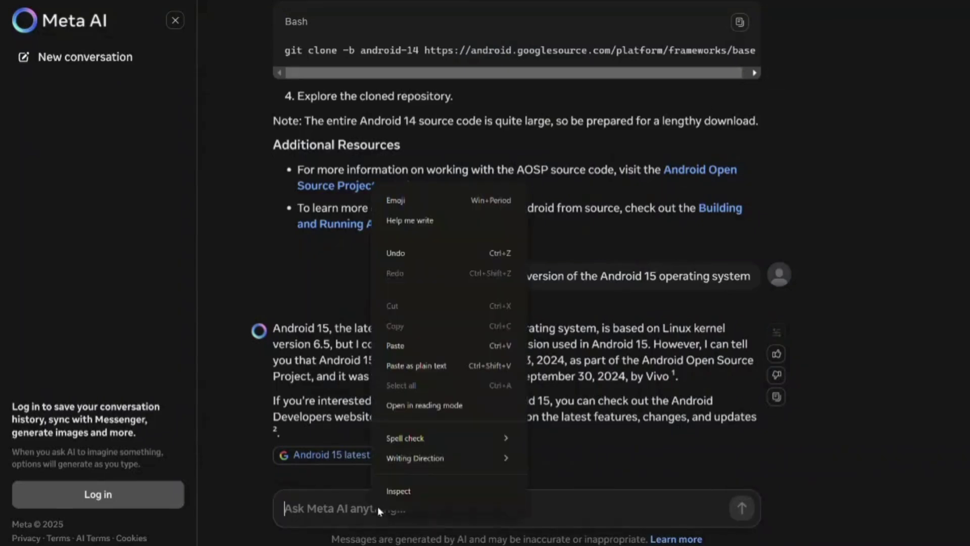
{"action": "left_click", "coordinate": [412, 373]}
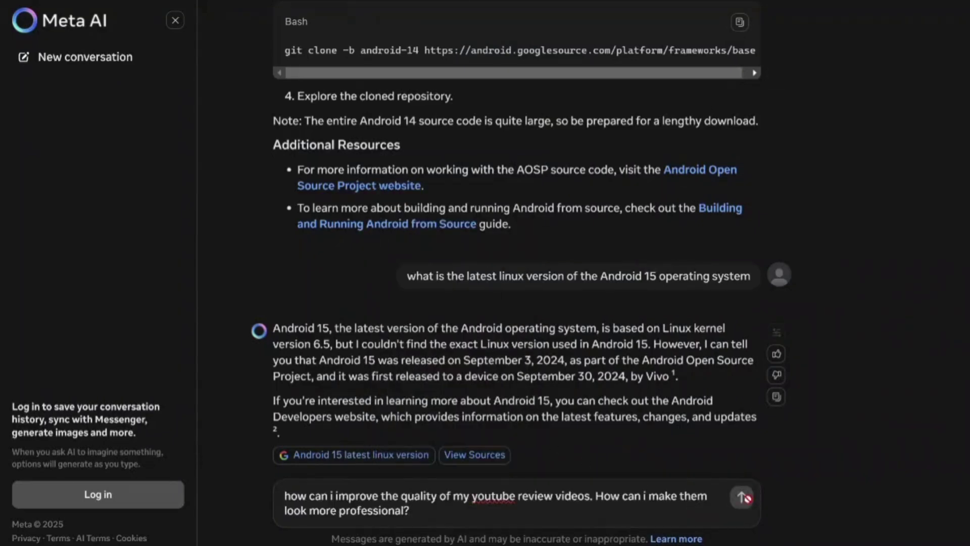
{"action": "left_click", "coordinate": [741, 497]}
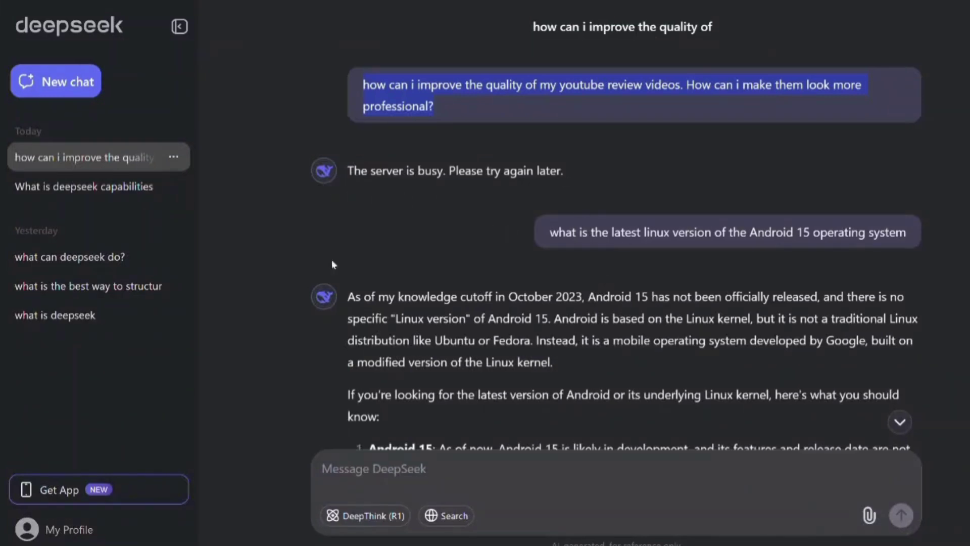
{"action": "mouse_move", "coordinate": [95, 286]}
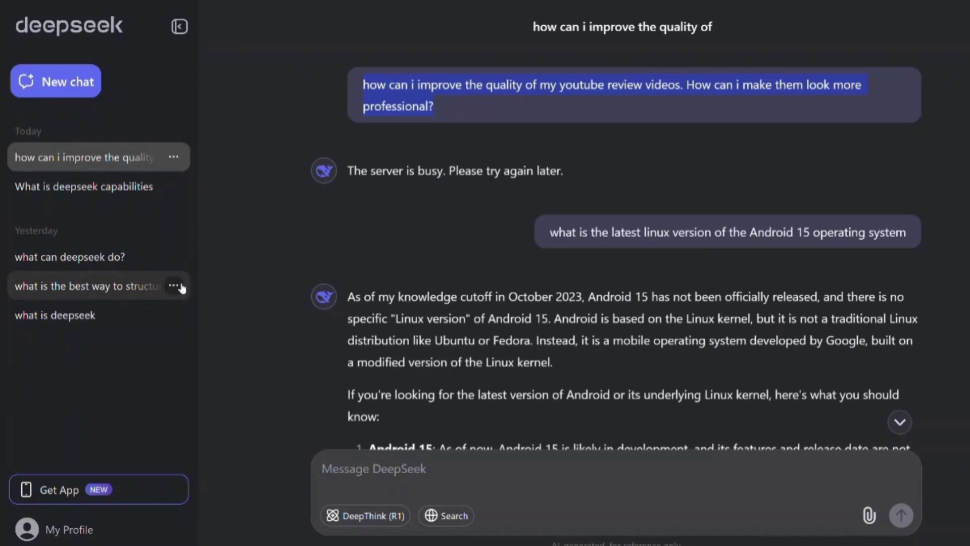
Step: Copy the Galaxy S25 Ultra thumbnail image prompt from yesterday's structuring chat
{"action": "left_click", "coordinate": [138, 294]}
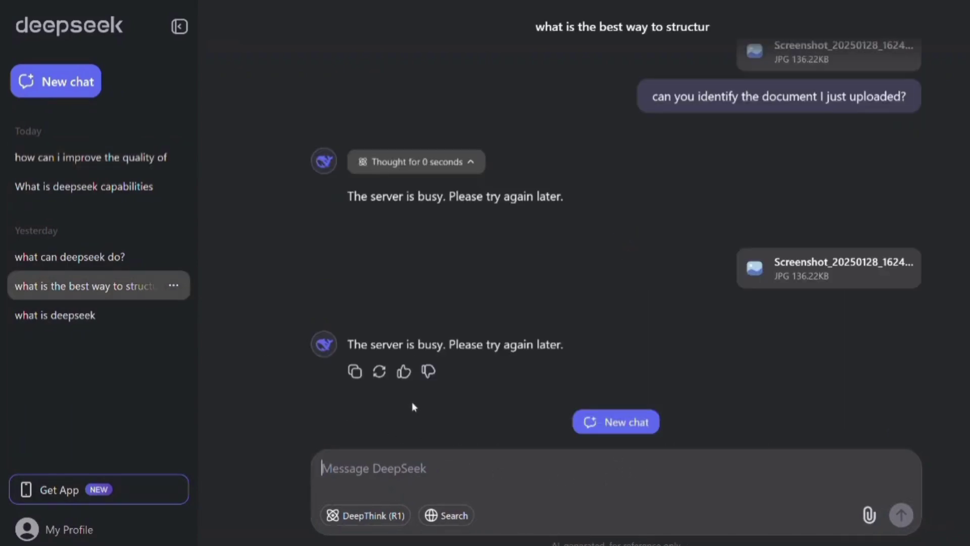
{"action": "mouse_move", "coordinate": [456, 196]}
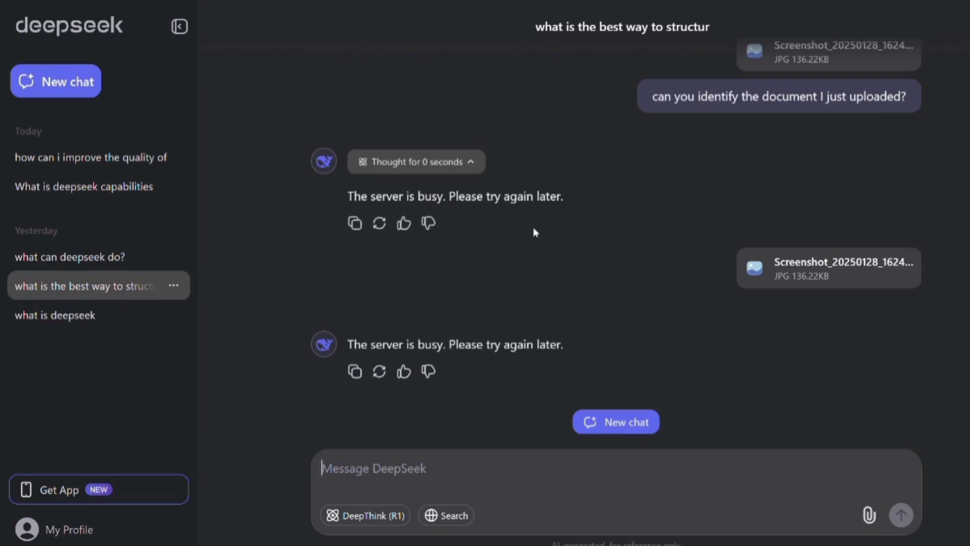
{"action": "scroll", "coordinate": [576, 182], "scroll_direction": "up", "scroll_amount": 2}
{"action": "scroll", "coordinate": [626, 138], "scroll_direction": "up", "scroll_amount": 2}
{"action": "scroll", "coordinate": [635, 136], "scroll_direction": "up", "scroll_amount": 5}
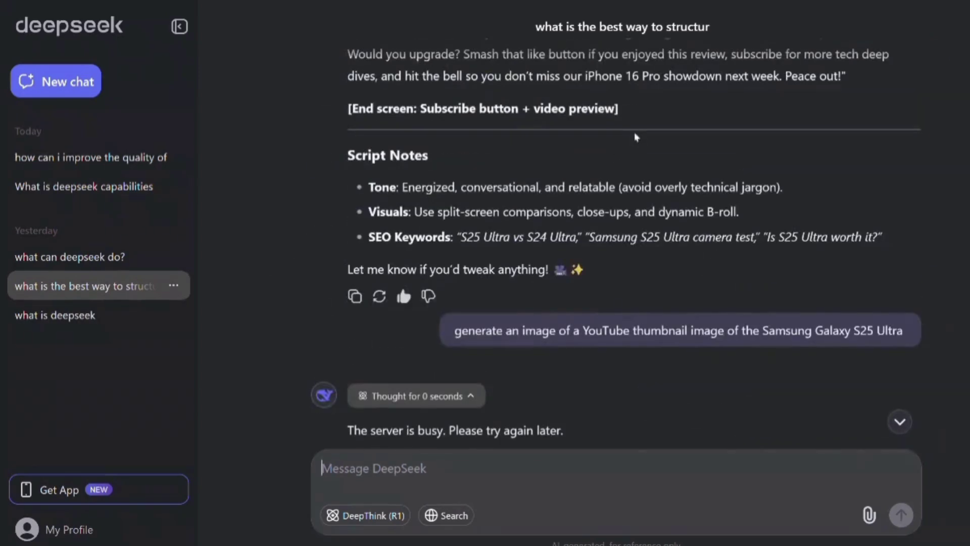
{"action": "mouse_move", "coordinate": [679, 330]}
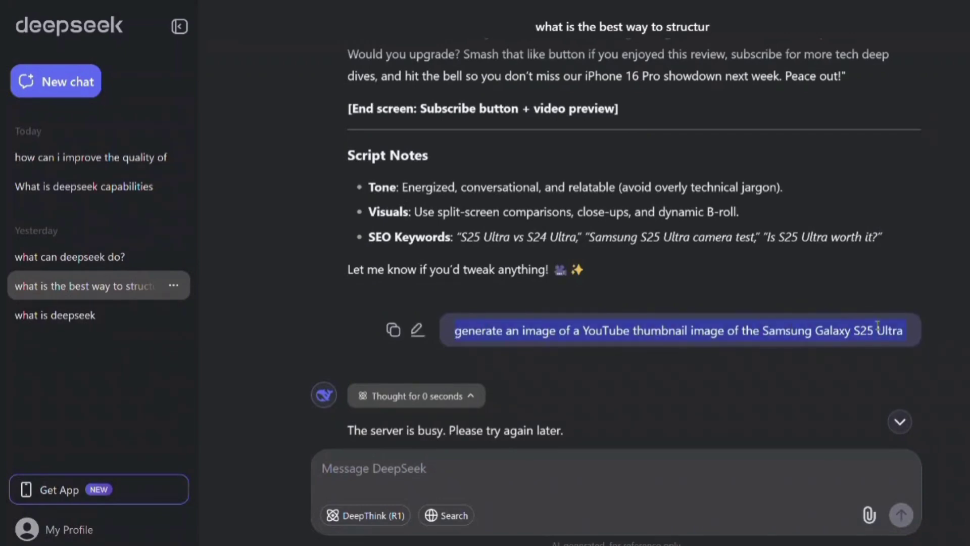
{"action": "right_click", "coordinate": [560, 323]}
{"action": "left_click", "coordinate": [789, 340]}
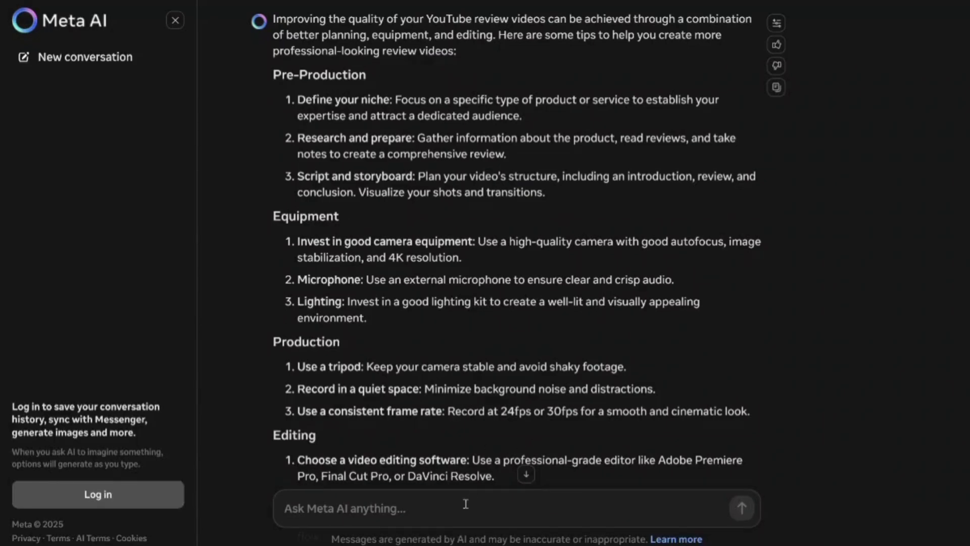
Step: Send the thumbnail prompt to Meta AI, which replies that login is required
{"action": "right_click", "coordinate": [465, 504]}
{"action": "left_click", "coordinate": [535, 368]}
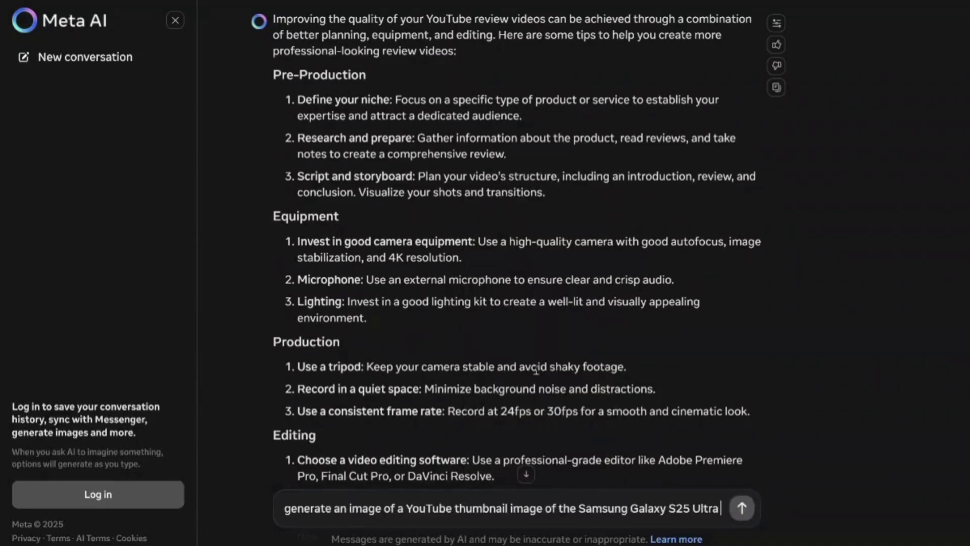
{"action": "left_click", "coordinate": [742, 508]}
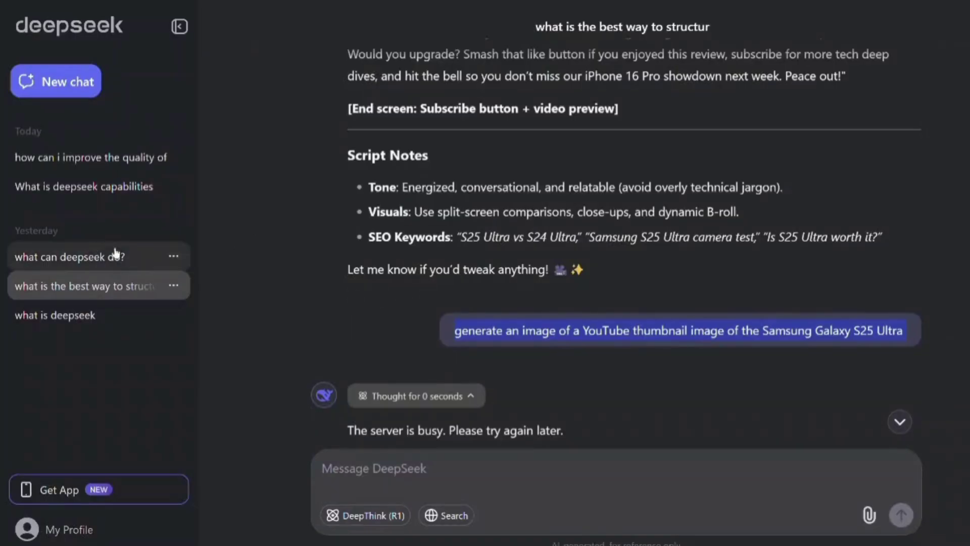
{"action": "scroll", "coordinate": [419, 216], "scroll_direction": "up", "scroll_amount": 5}
{"action": "scroll", "coordinate": [419, 216], "scroll_direction": "up", "scroll_amount": 5}
{"action": "scroll", "coordinate": [421, 216], "scroll_direction": "up", "scroll_amount": 5}
{"action": "scroll", "coordinate": [421, 216], "scroll_direction": "up", "scroll_amount": 10}
{"action": "scroll", "coordinate": [421, 216], "scroll_direction": "up", "scroll_amount": 5}
{"action": "scroll", "coordinate": [424, 212], "scroll_direction": "down", "scroll_amount": 5}
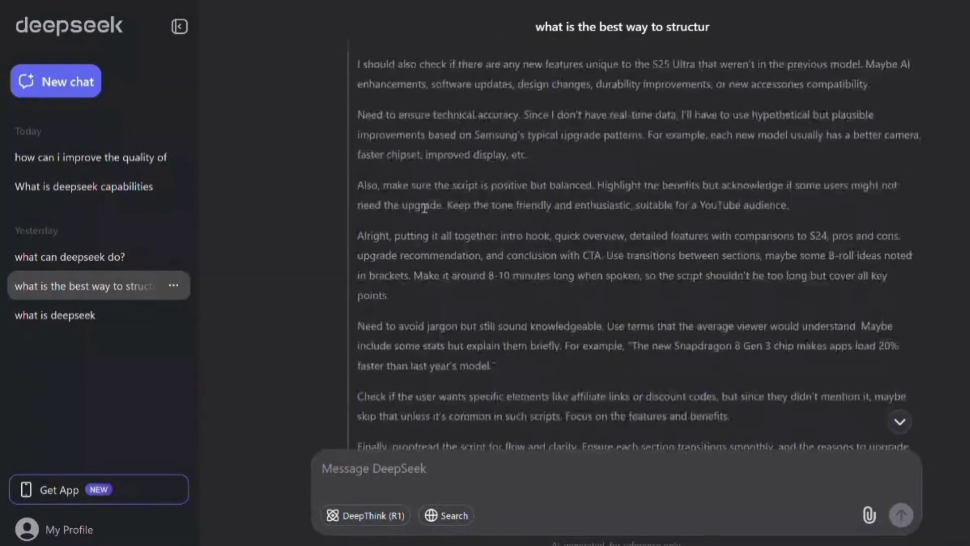
{"action": "scroll", "coordinate": [425, 209], "scroll_direction": "down", "scroll_amount": 2}
{"action": "scroll", "coordinate": [424, 210], "scroll_direction": "up", "scroll_amount": 5}
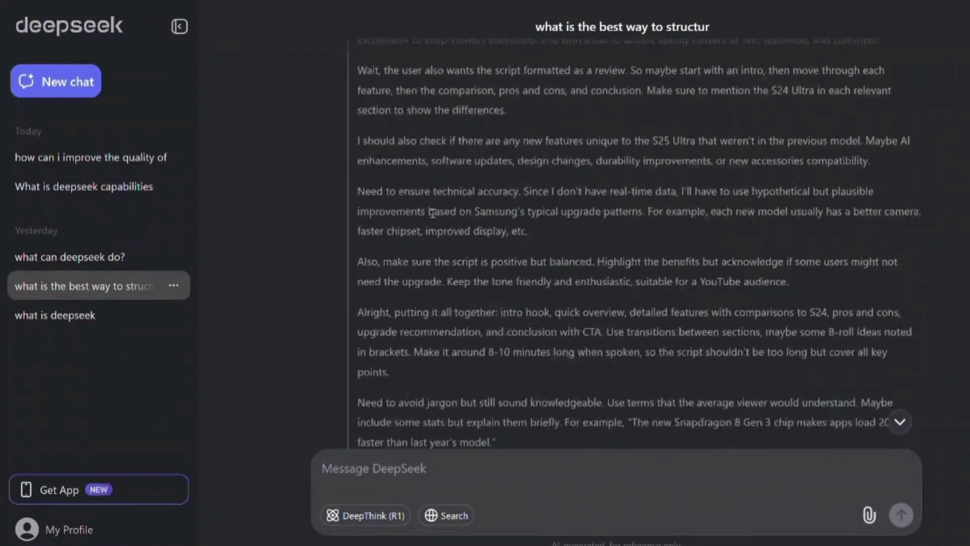
{"action": "scroll", "coordinate": [428, 211], "scroll_direction": "up", "scroll_amount": 10}
{"action": "scroll", "coordinate": [435, 212], "scroll_direction": "down", "scroll_amount": 1}
{"action": "scroll", "coordinate": [443, 213], "scroll_direction": "down", "scroll_amount": 3}
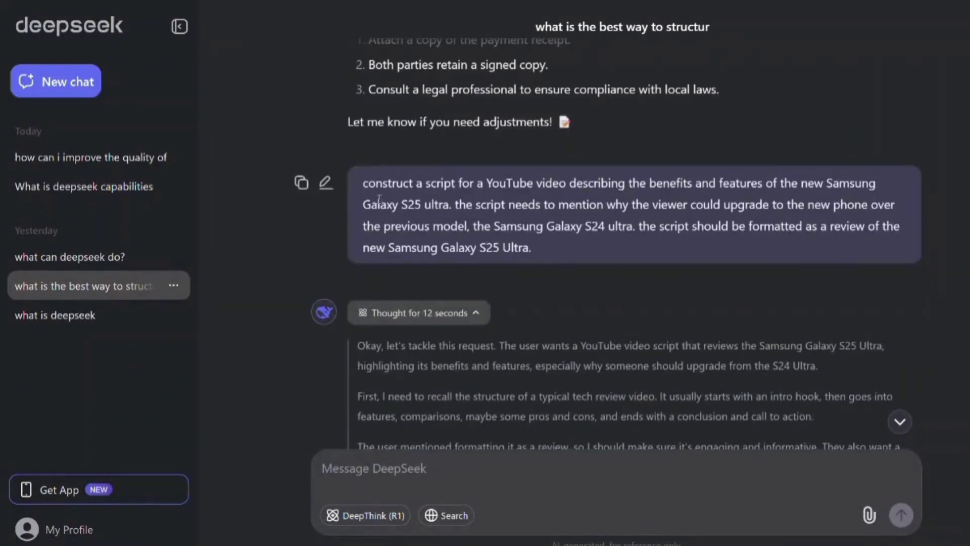
Step: Copy the Galaxy S25 Ultra review script prompt from DeepSeek
{"action": "left_click_drag", "start_coordinate": [357, 184], "coordinate": [557, 248]}
{"action": "right_click", "coordinate": [496, 237]}
{"action": "left_click", "coordinate": [520, 251]}
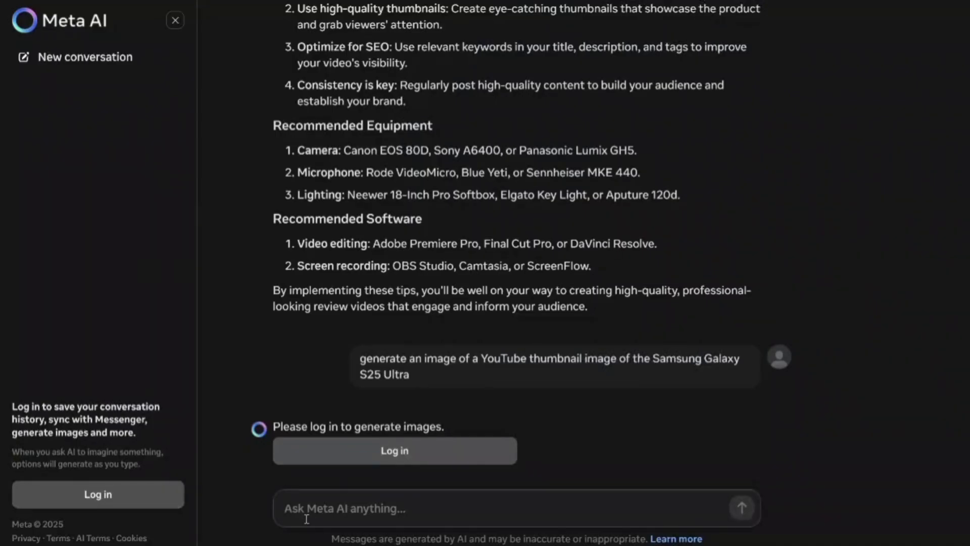
Step: Send the script prompt to Meta AI and highlight its Snapdragon 8 Gen 2 mention
{"action": "right_click", "coordinate": [314, 512]}
{"action": "left_click", "coordinate": [341, 369]}
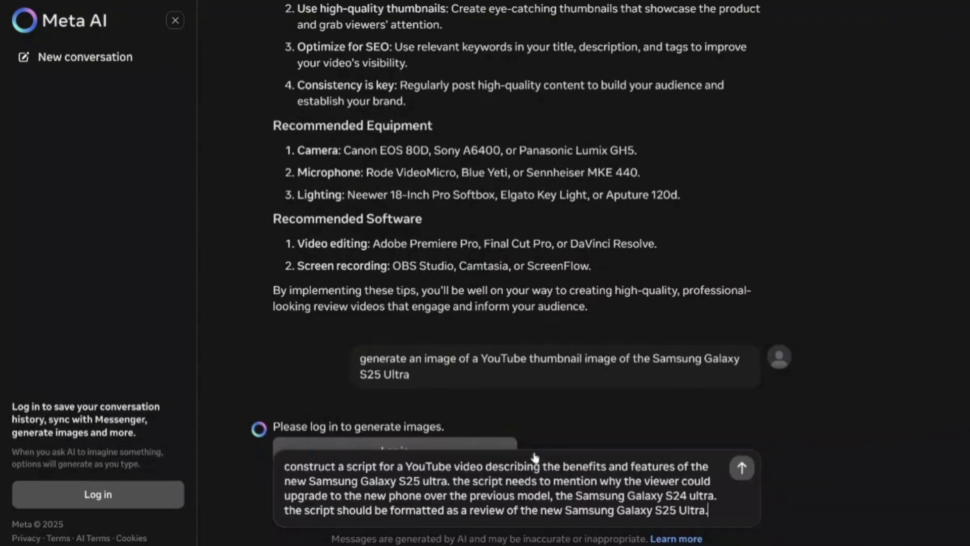
{"action": "left_click", "coordinate": [736, 469]}
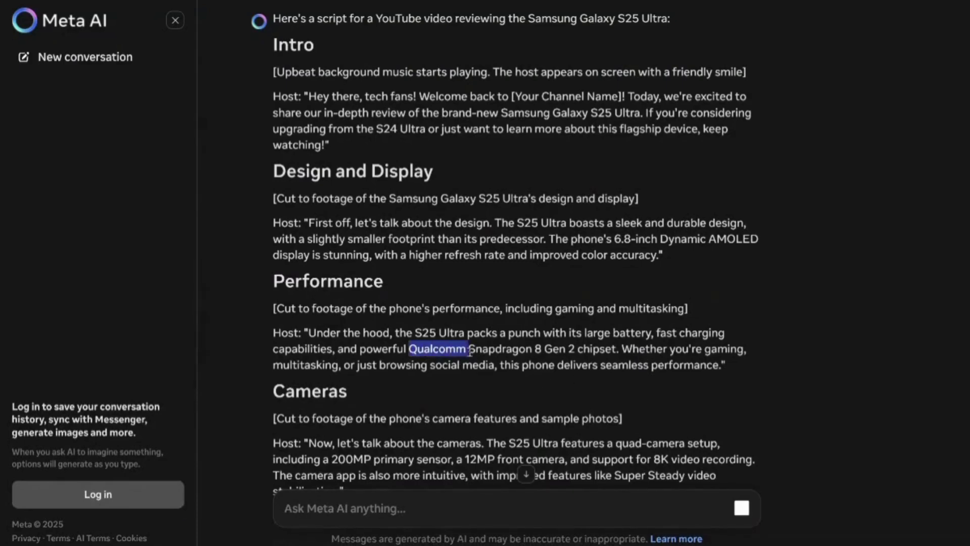
{"action": "left_click_drag", "start_coordinate": [483, 351], "coordinate": [616, 350]}
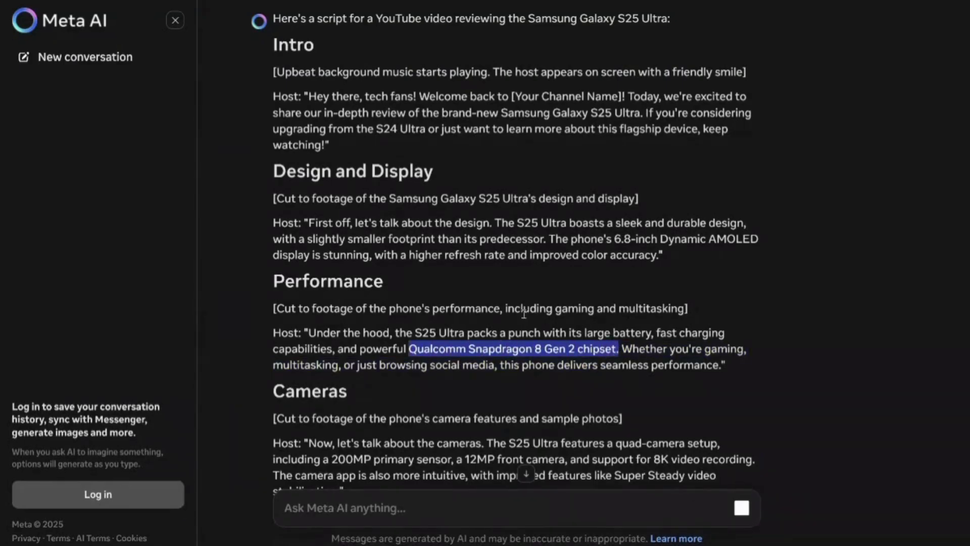
{"action": "scroll", "coordinate": [481, 344], "scroll_direction": "down", "scroll_amount": 3}
{"action": "scroll", "coordinate": [481, 342], "scroll_direction": "down", "scroll_amount": 4}
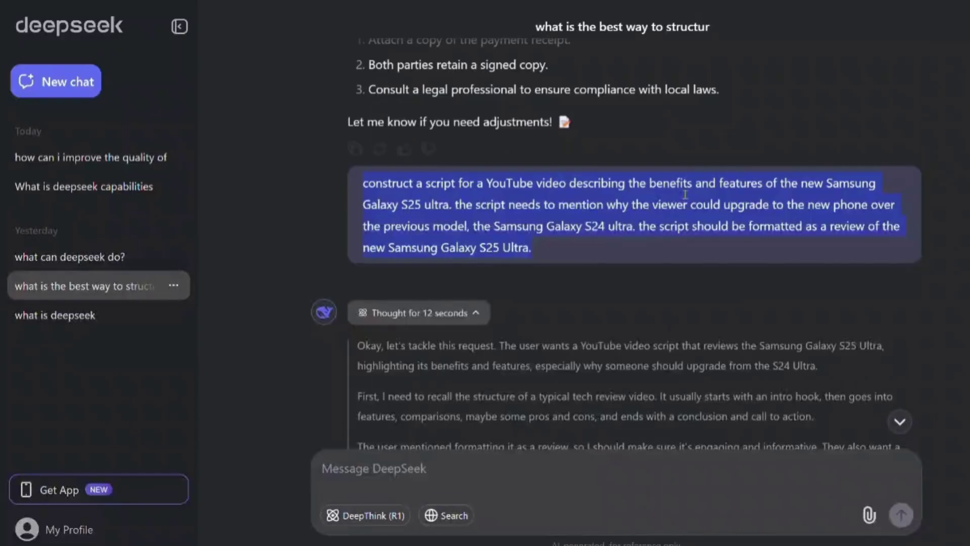
{"action": "scroll", "coordinate": [670, 217], "scroll_direction": "up", "scroll_amount": 1}
{"action": "scroll", "coordinate": [670, 218], "scroll_direction": "up", "scroll_amount": 5}
{"action": "scroll", "coordinate": [670, 216], "scroll_direction": "up", "scroll_amount": 7}
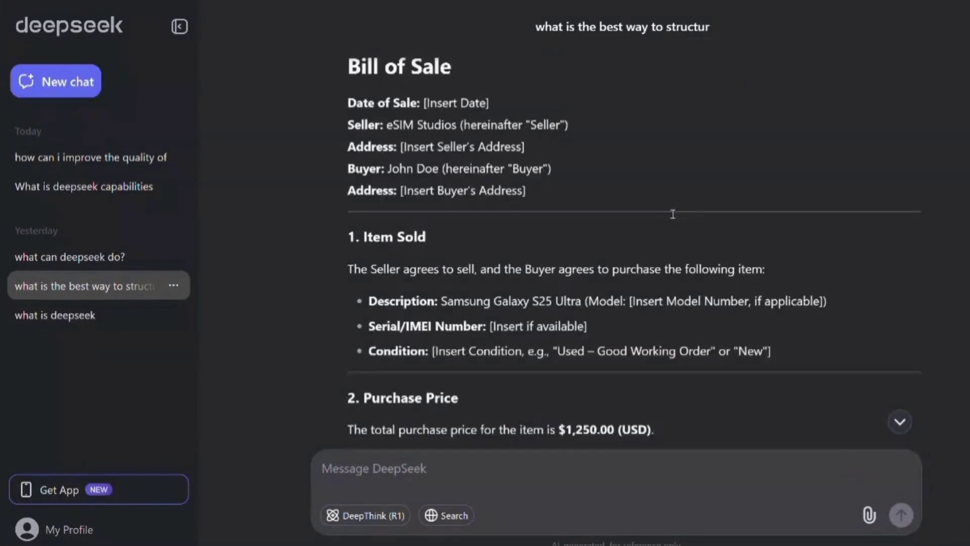
{"action": "scroll", "coordinate": [672, 209], "scroll_direction": "up", "scroll_amount": 5}
{"action": "scroll", "coordinate": [669, 213], "scroll_direction": "up", "scroll_amount": 1}
{"action": "scroll", "coordinate": [670, 214], "scroll_direction": "down", "scroll_amount": 4}
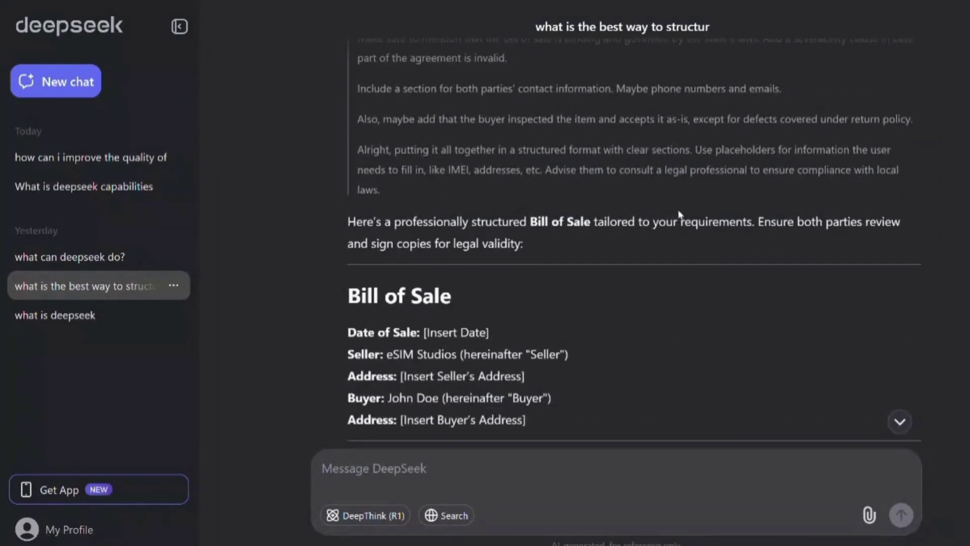
{"action": "scroll", "coordinate": [496, 227], "scroll_direction": "up", "scroll_amount": 5}
{"action": "scroll", "coordinate": [496, 227], "scroll_direction": "up", "scroll_amount": 10}
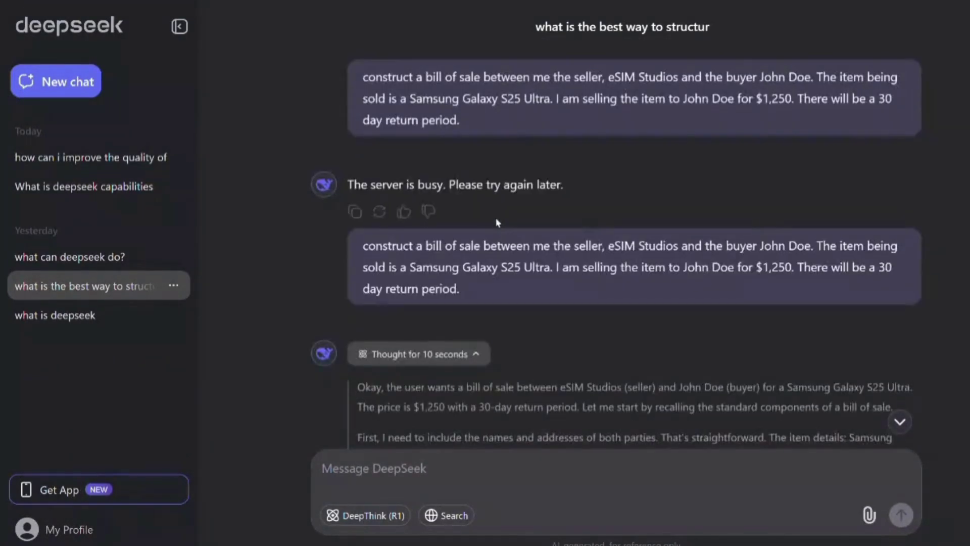
Step: Copy the eSIM Studios / John Doe bill of sale prompt and submit it to Meta AI
{"action": "right_click", "coordinate": [433, 281]}
{"action": "left_click", "coordinate": [466, 295]}
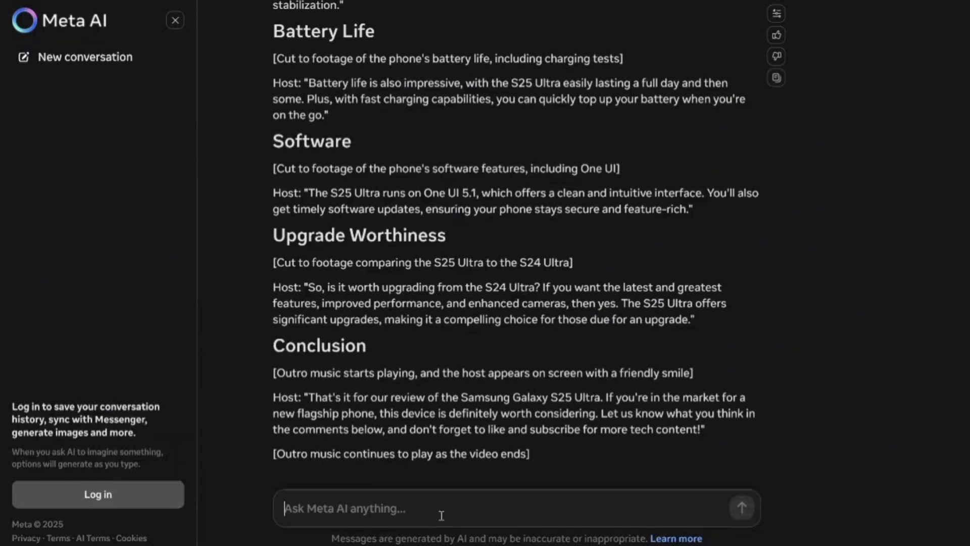
{"action": "right_click", "coordinate": [441, 515]}
{"action": "left_click", "coordinate": [500, 370]}
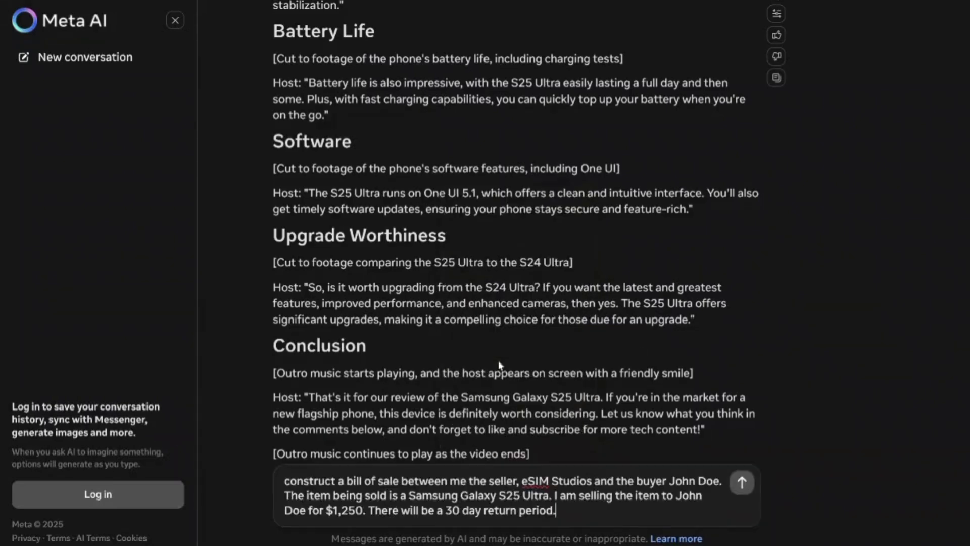
{"action": "left_click", "coordinate": [741, 482]}
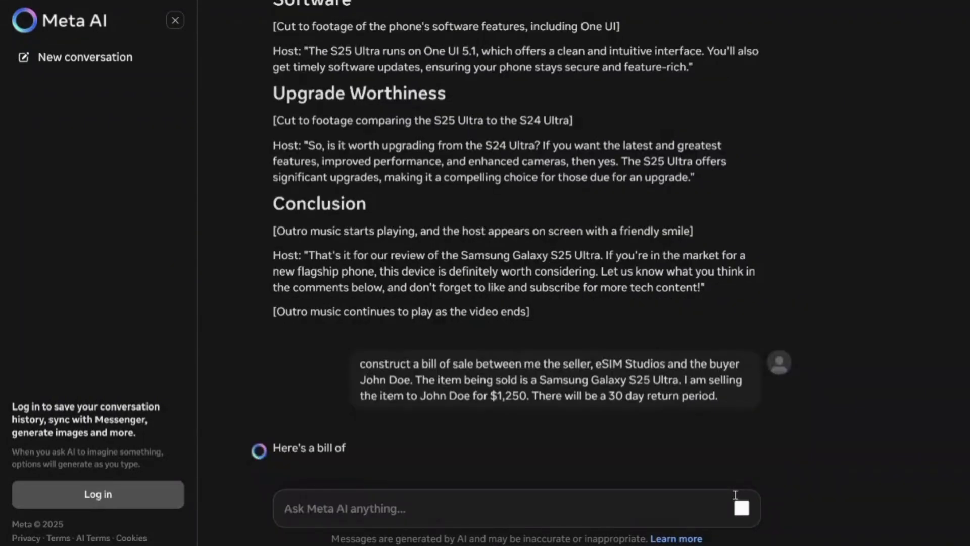